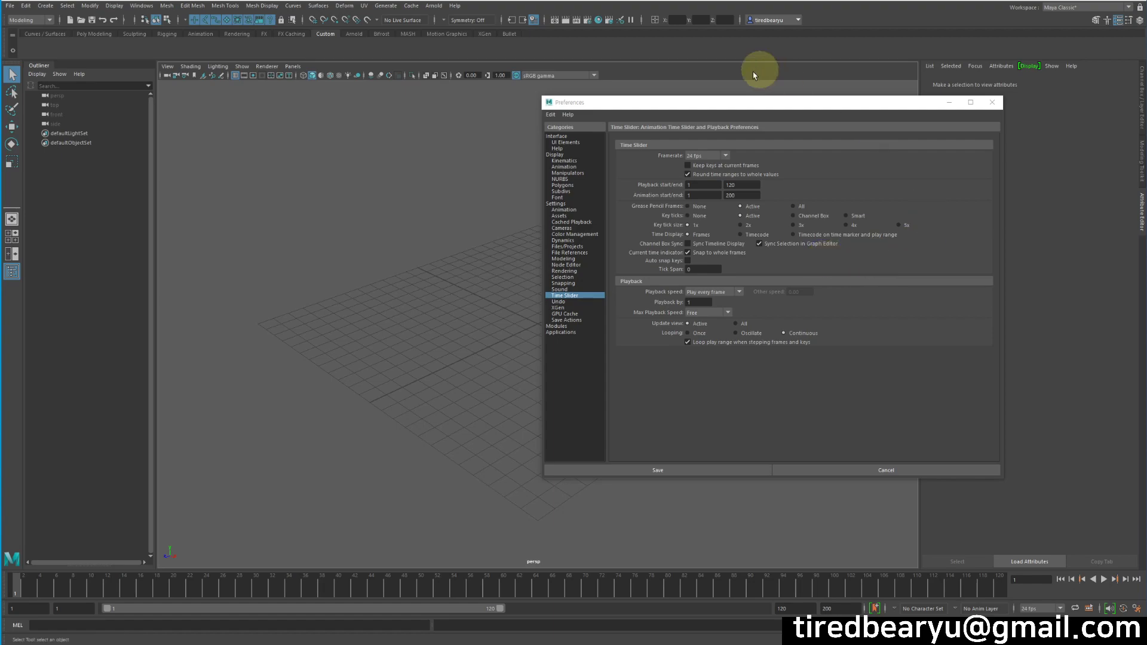
# Open the Script Editor beside the Preferences window and clear its command history.
pyautogui.moveTo(720, 103); pyautogui.dragTo(759, 95)
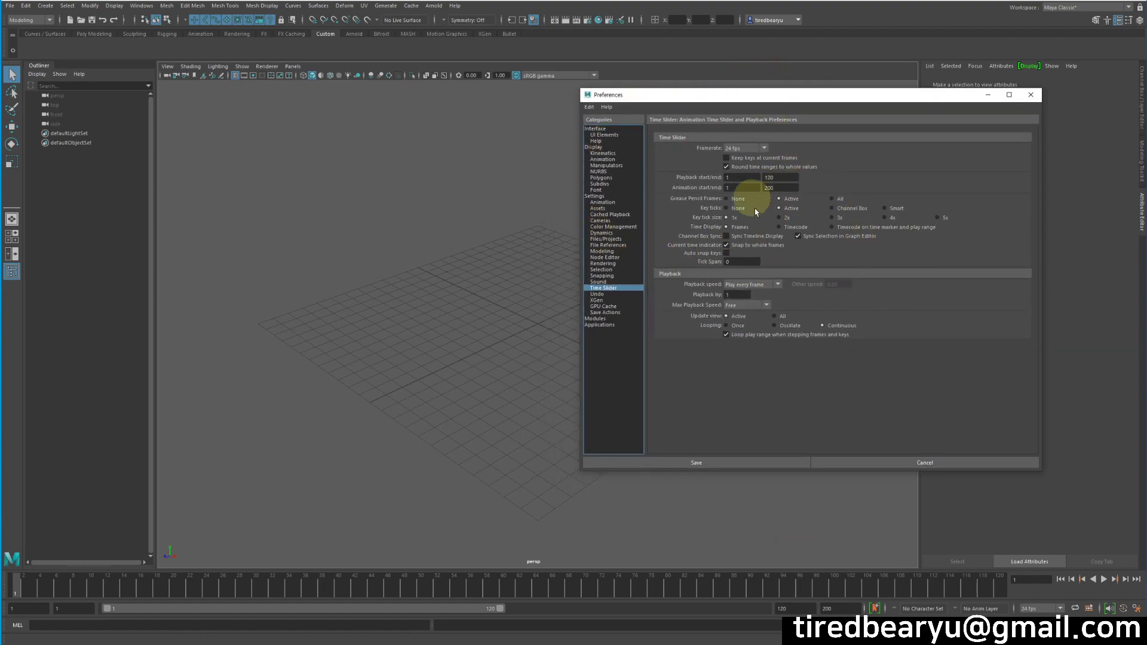
pyautogui.click(612, 296)
pyautogui.click(612, 288)
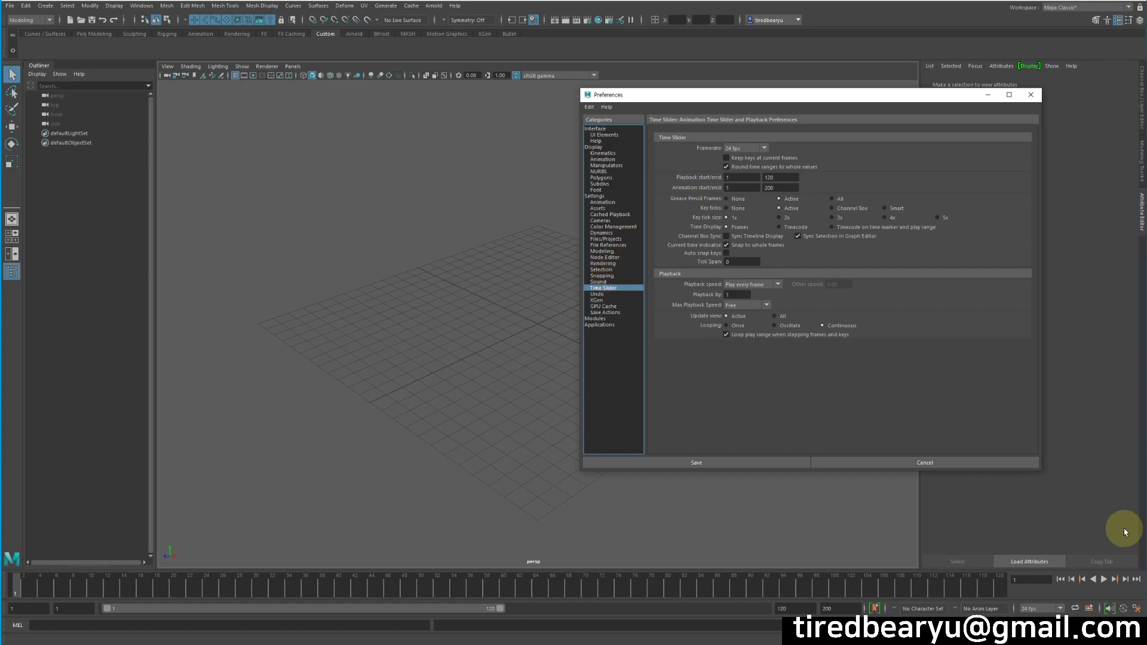
pyautogui.click(1137, 608)
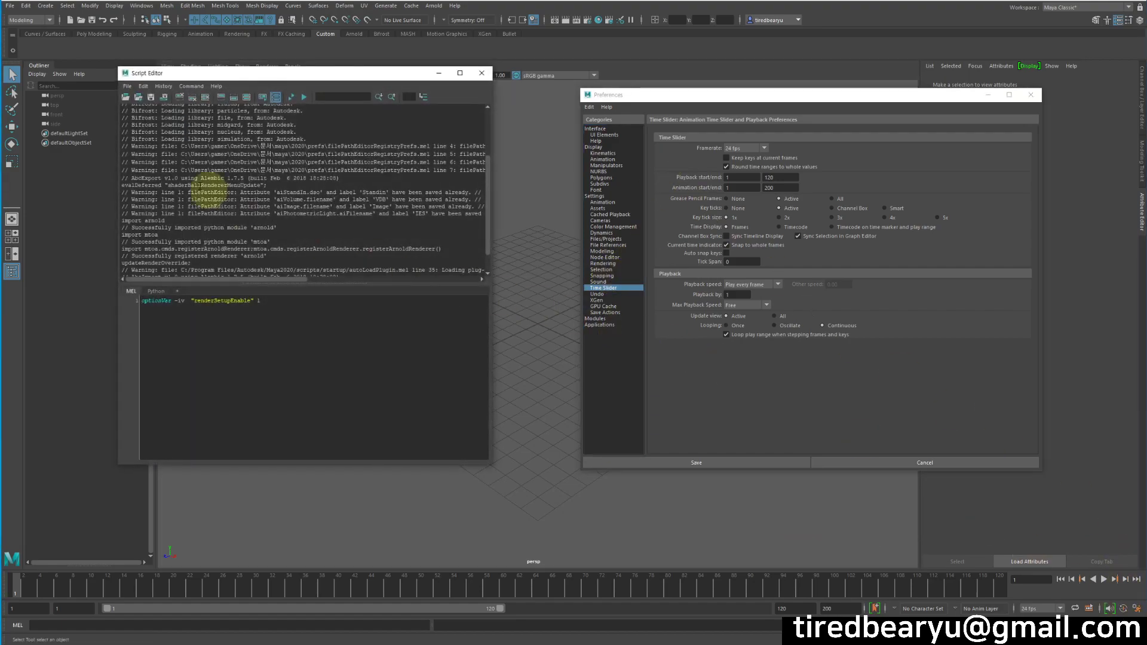
pyautogui.scroll(-2, 269, 200)
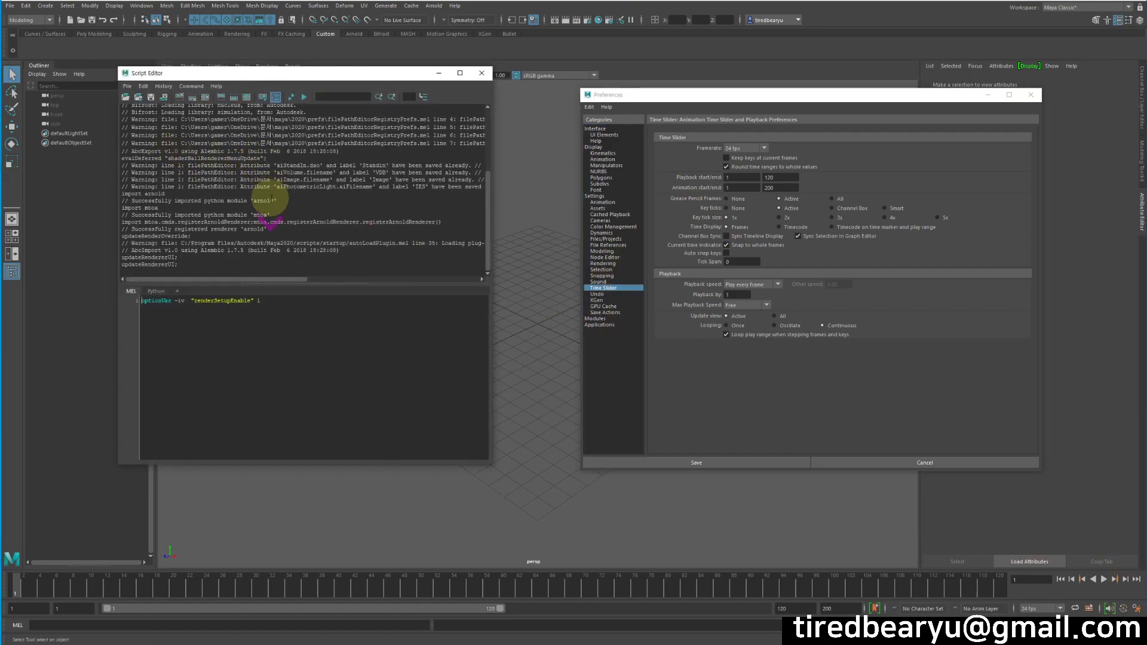
pyautogui.click(180, 98)
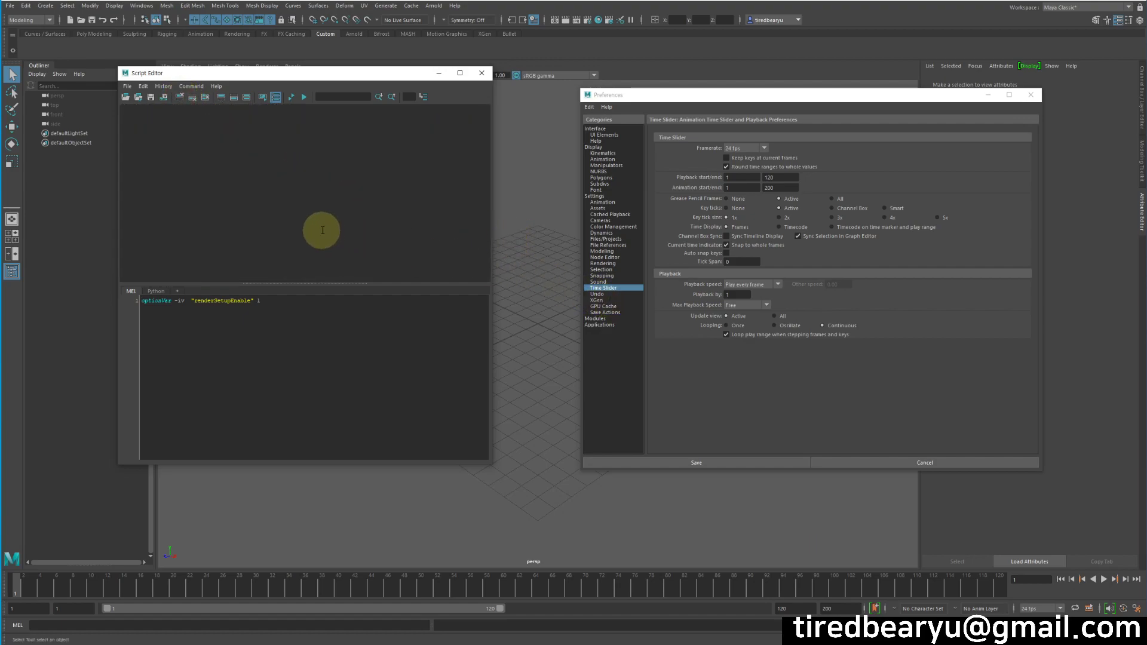
pyautogui.moveTo(169, 71); pyautogui.dragTo(208, 118)
# Create a polygon sphere and highlight the MEL commands and result logged for it in the Script Editor.
pyautogui.click(36, 34)
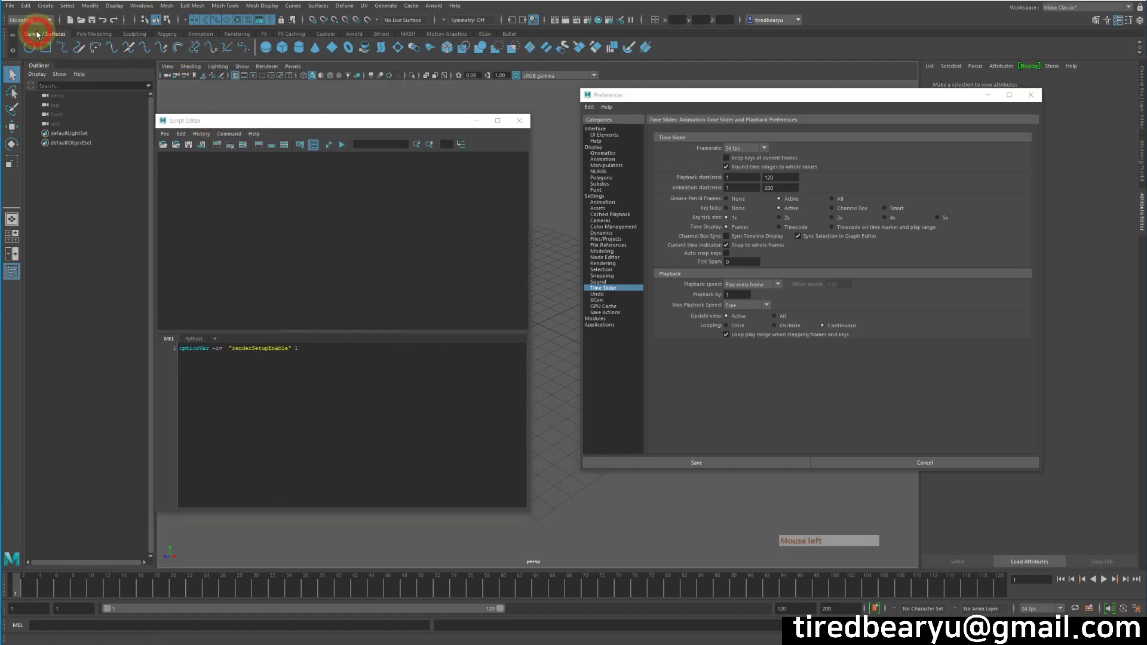
pyautogui.click(95, 35)
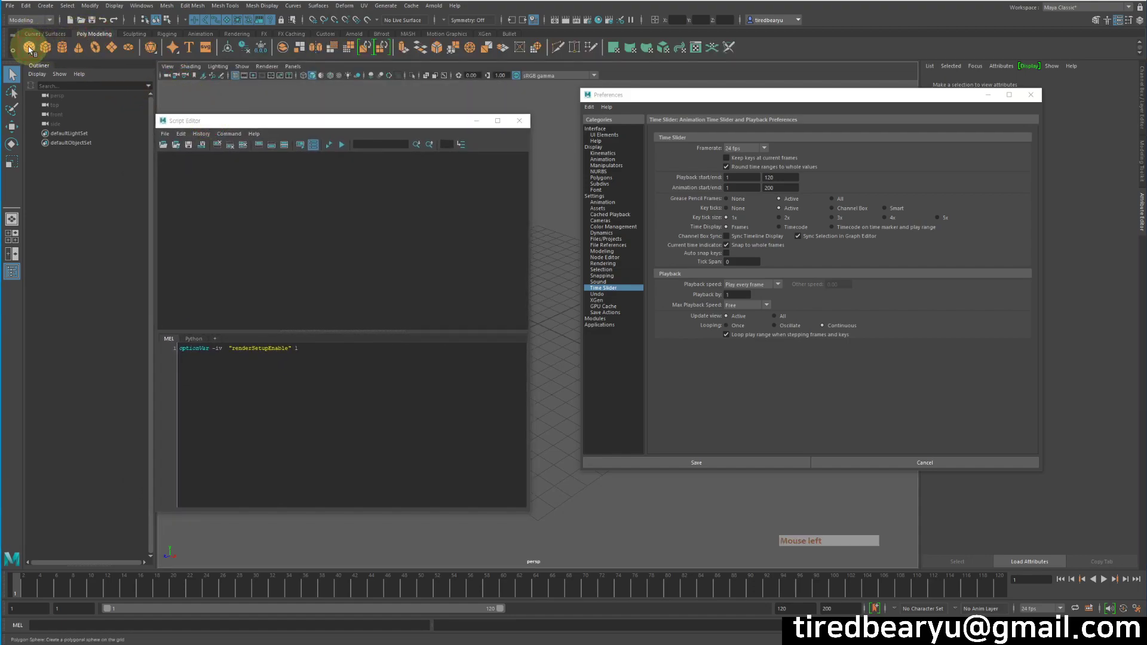
pyautogui.click(28, 48)
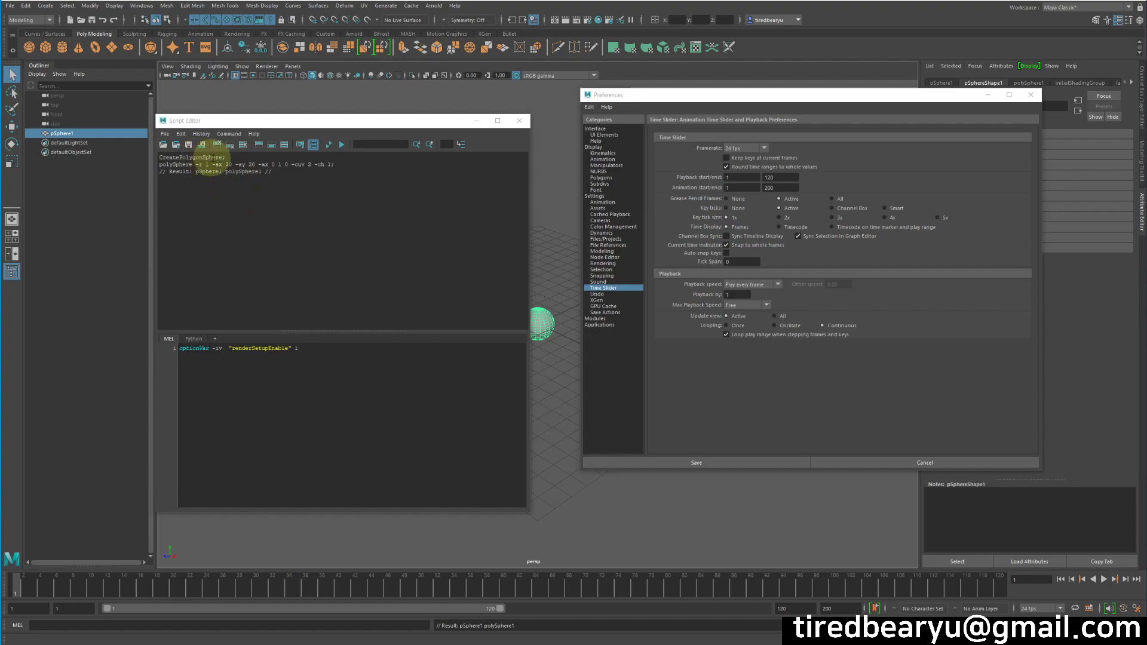
pyautogui.moveTo(231, 157); pyautogui.dragTo(130, 160)
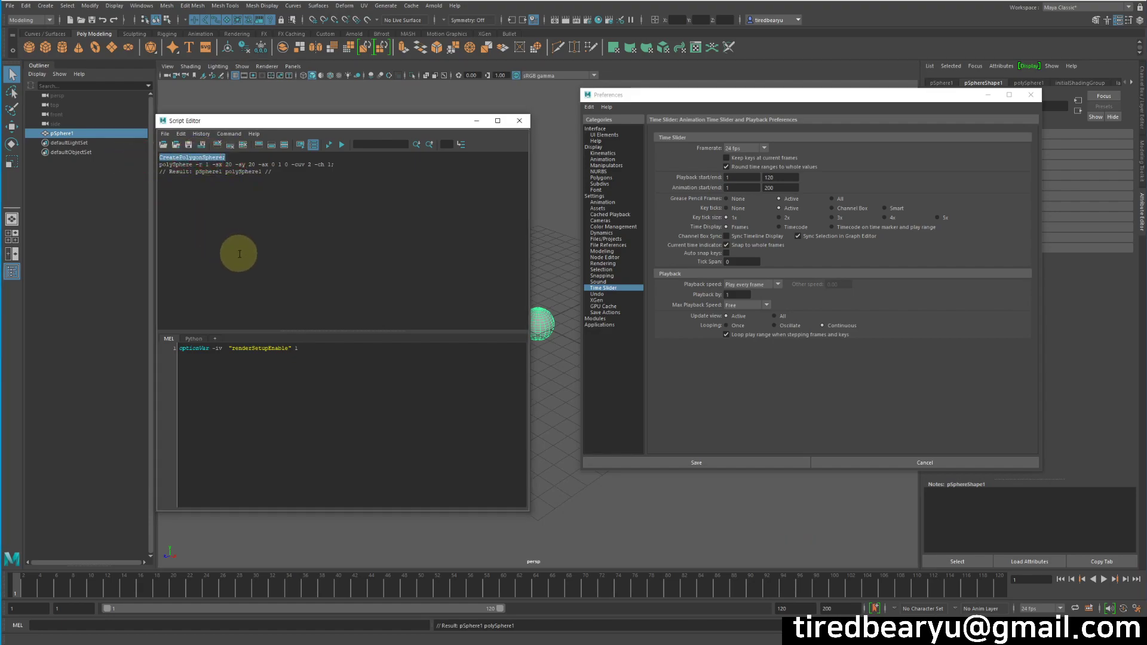
pyautogui.moveTo(342, 165); pyautogui.dragTo(157, 167)
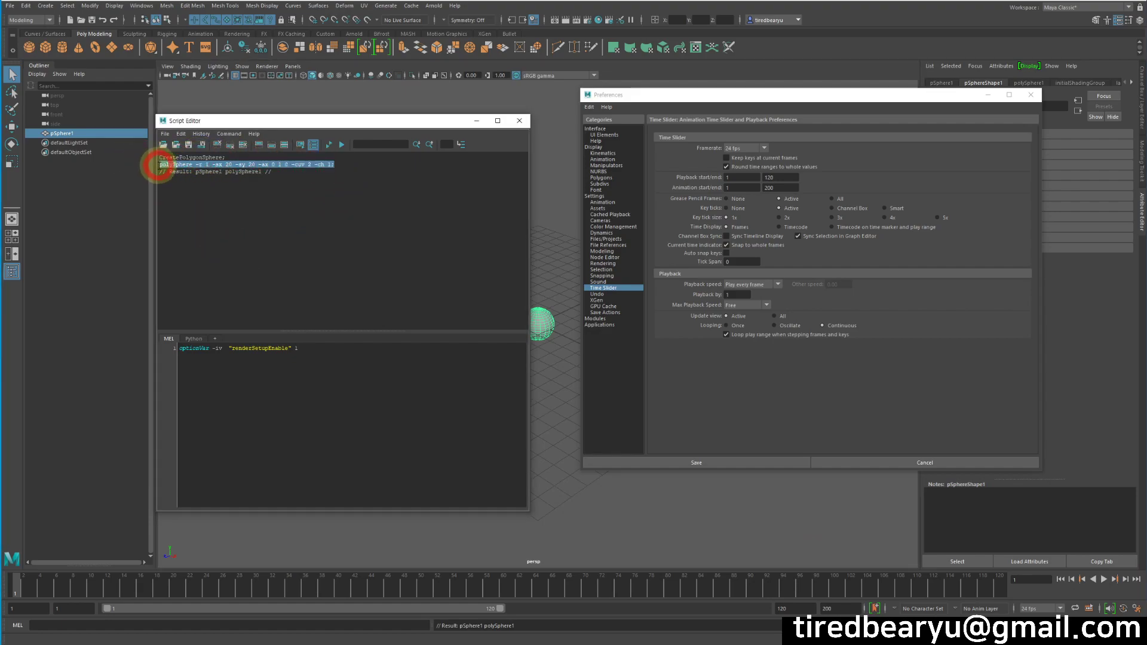
pyautogui.moveTo(270, 171); pyautogui.dragTo(196, 172)
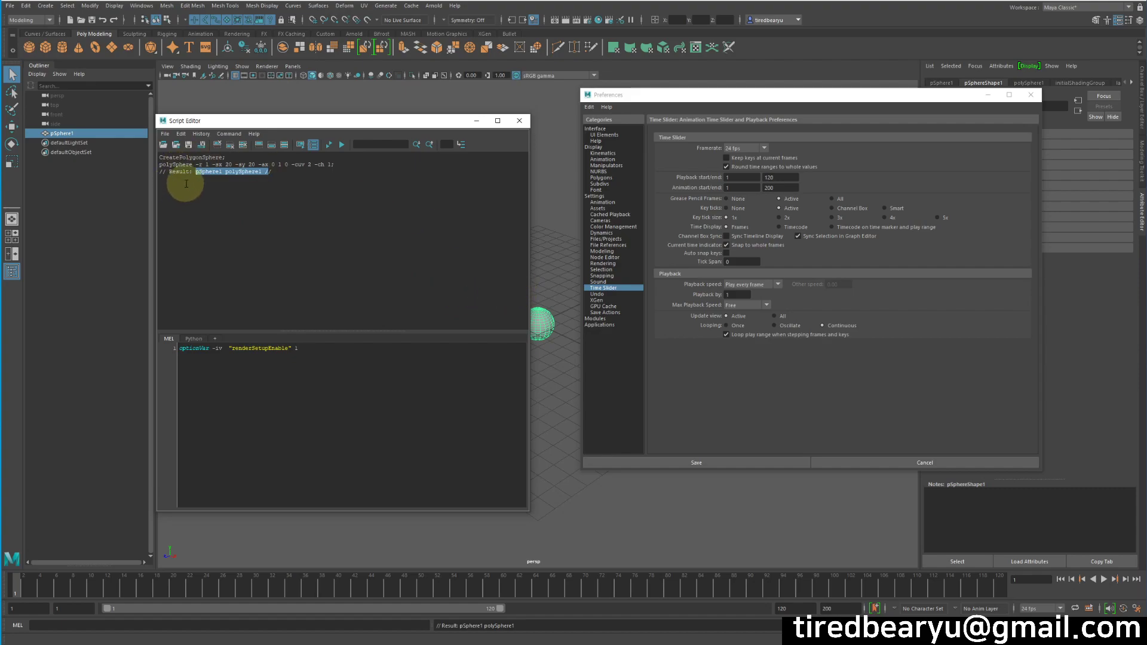
# Delete the polygon sphere from the scene and clear the Script Editor history.
pyautogui.click(545, 308)
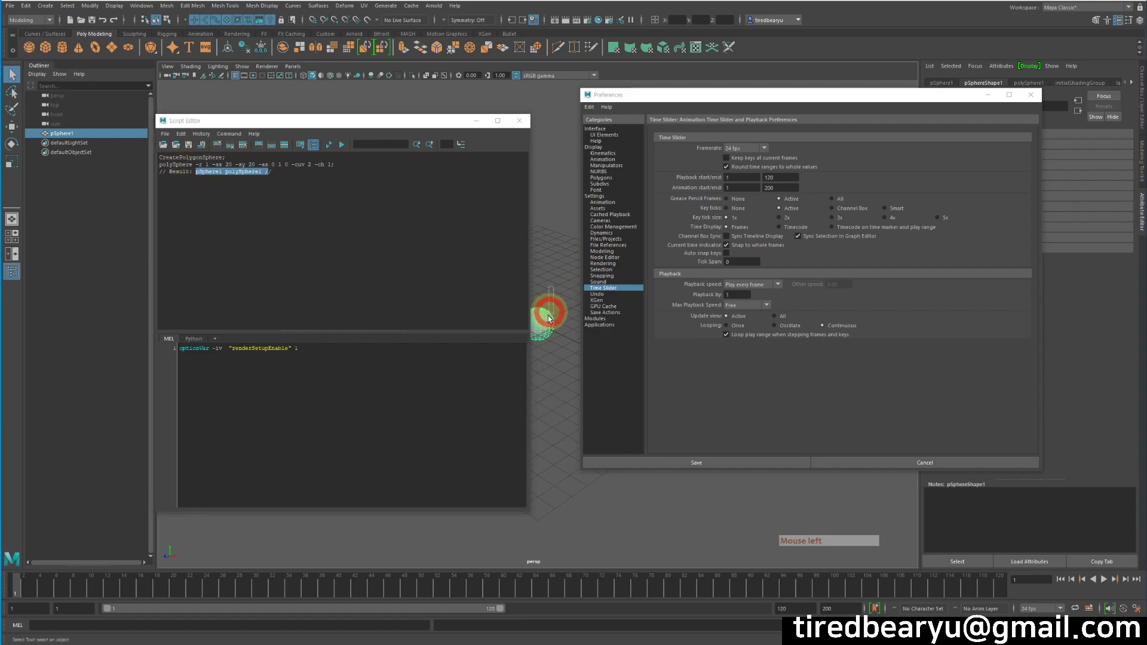
pyautogui.press('Delete')
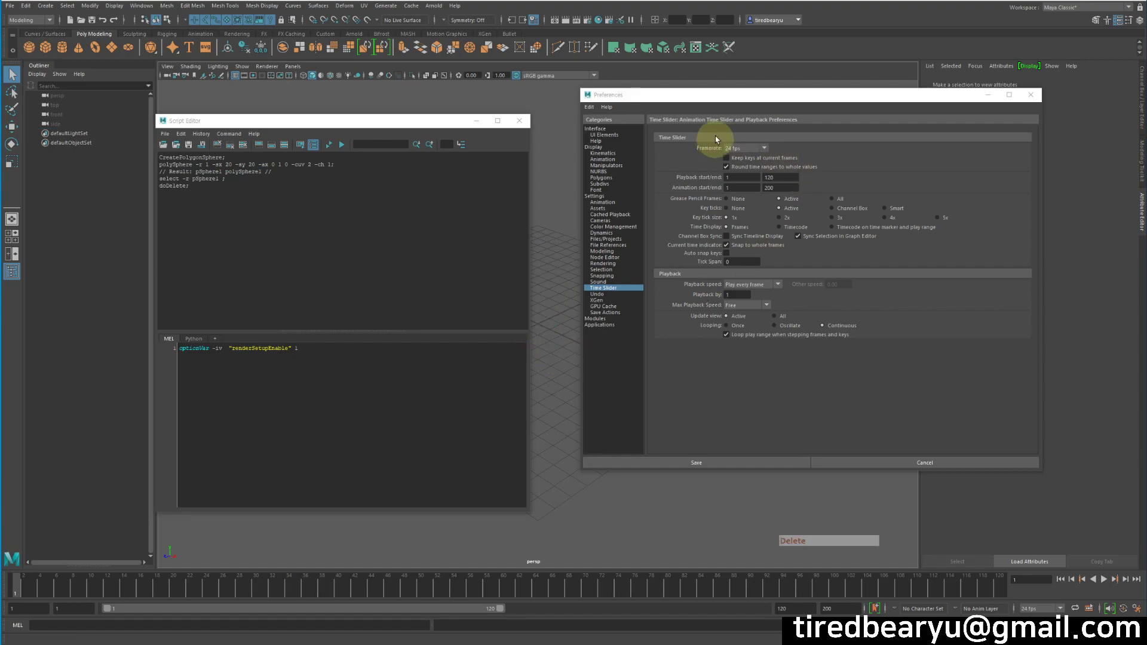
pyautogui.moveTo(687, 100); pyautogui.dragTo(684, 85)
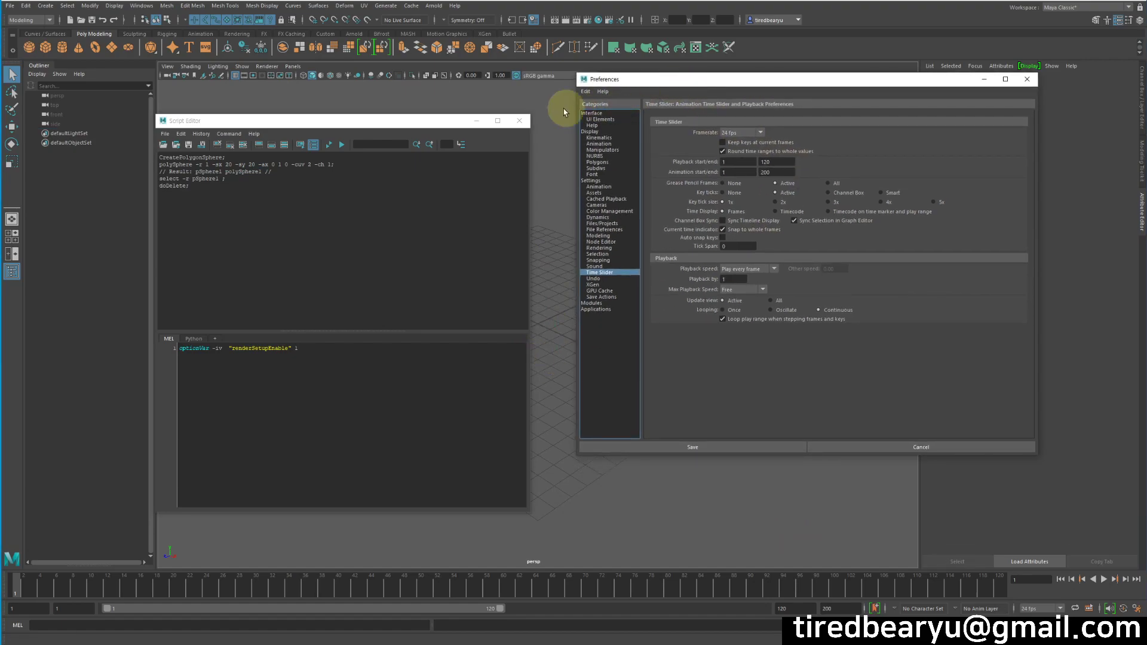
pyautogui.click(219, 146)
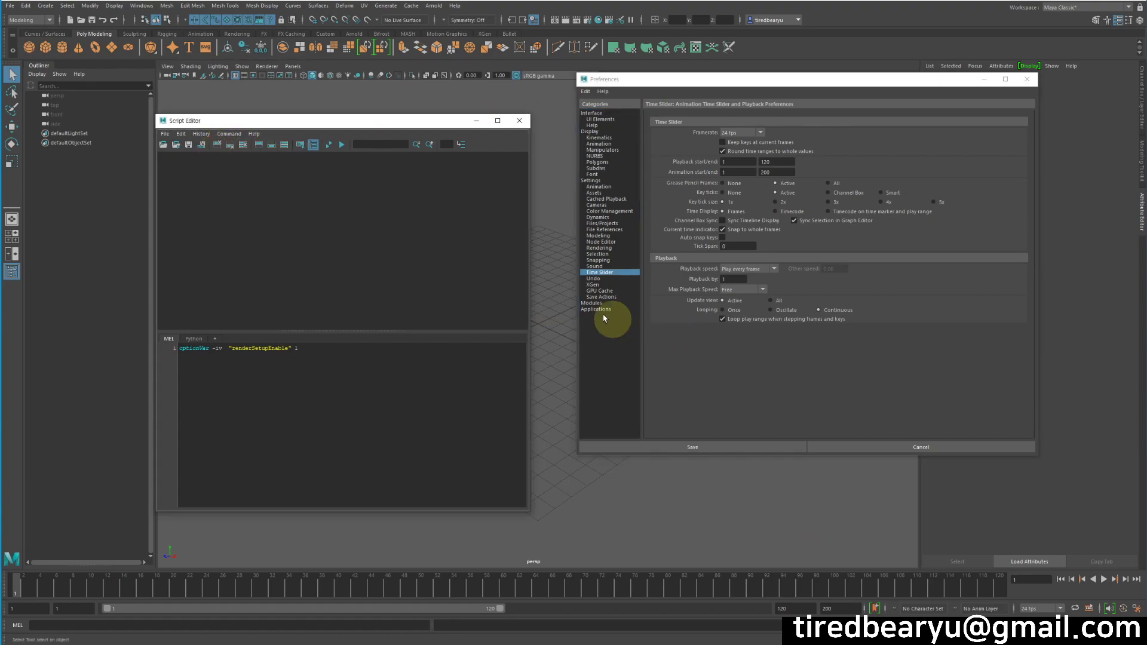
# Switch undo off in the Undo preferences and enable Echo All Commands for the Script Editor history.
pyautogui.click(593, 279)
pyautogui.click(780, 132)
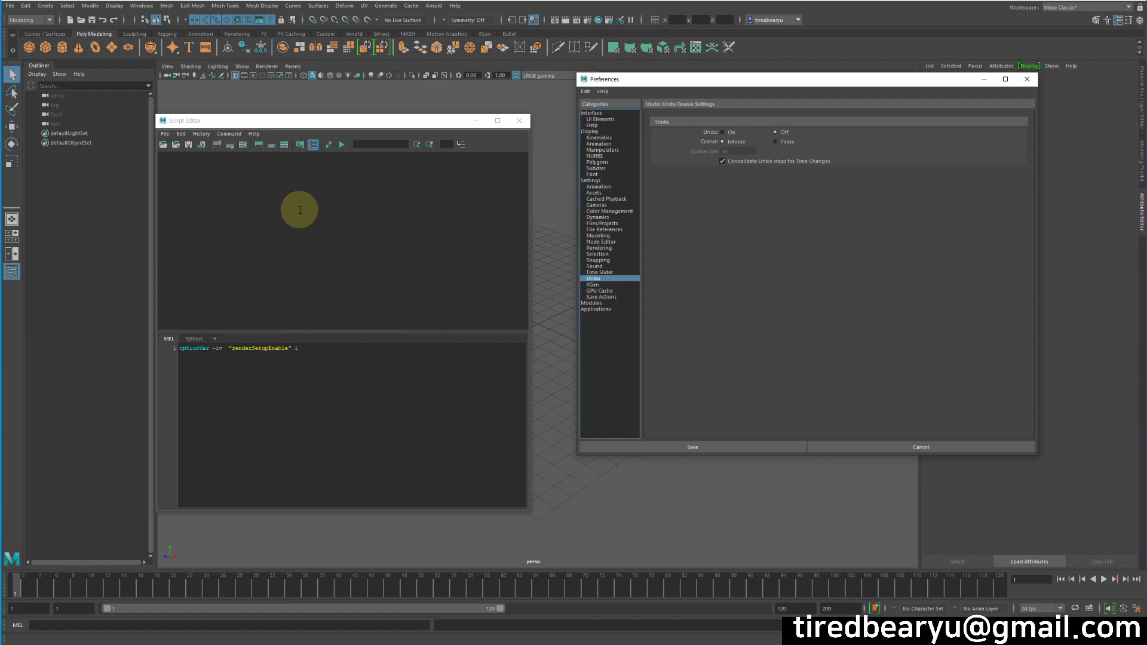
pyautogui.click(200, 134)
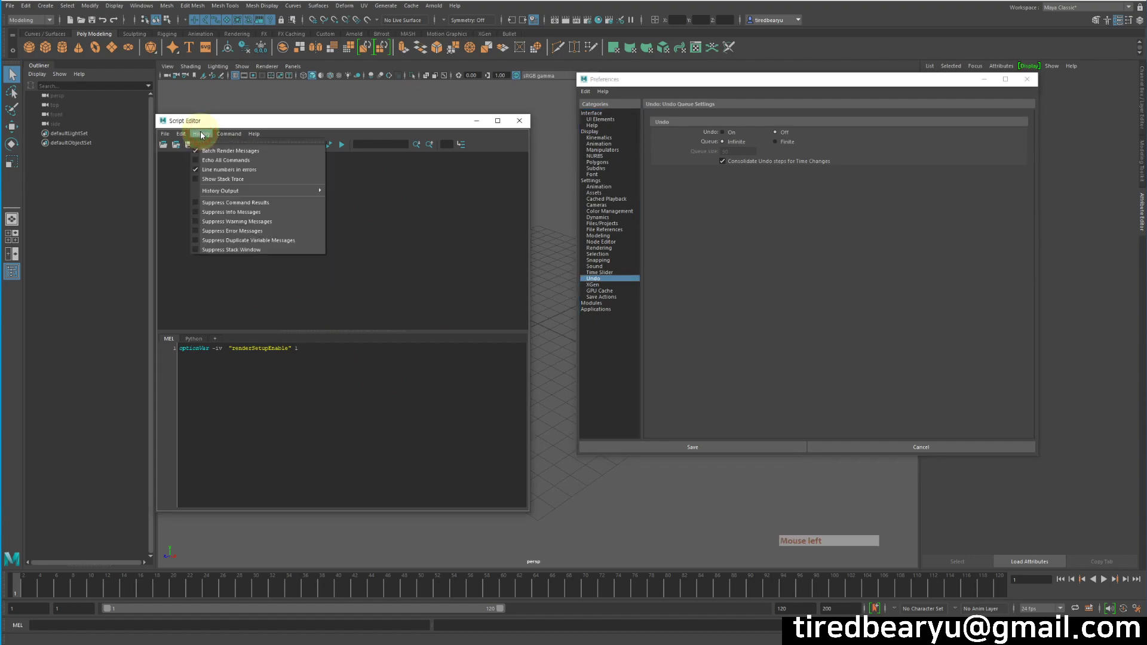
pyautogui.click(241, 160)
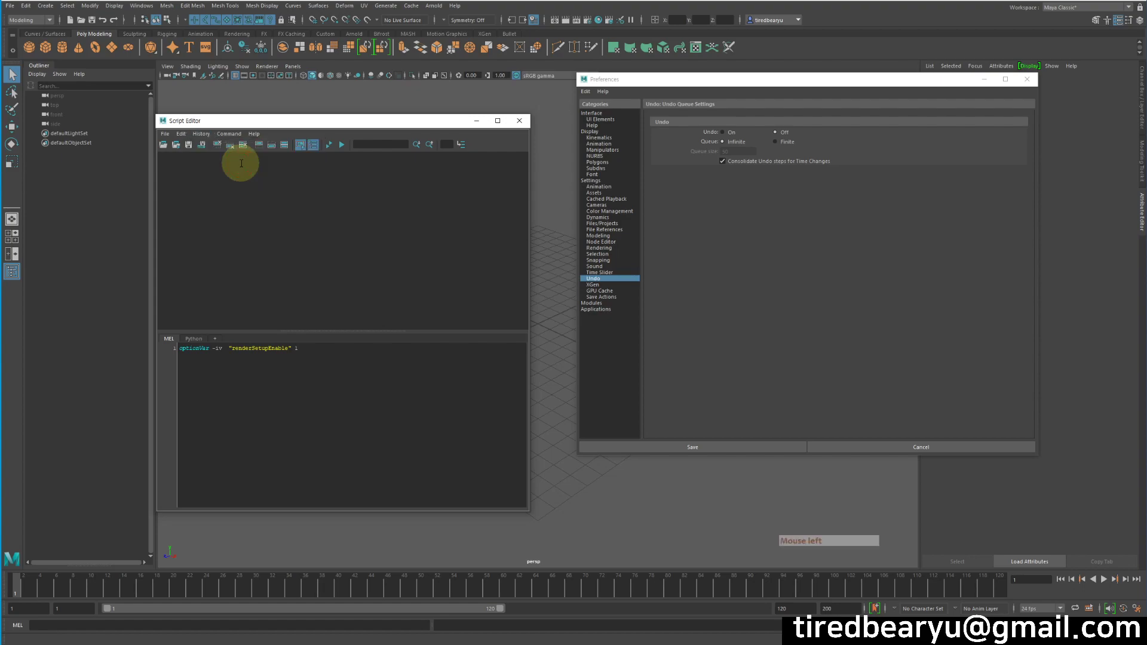
# Switch undo on, off and on again in the Undo preferences to log the matching undoInfo commands.
pyautogui.click(726, 133)
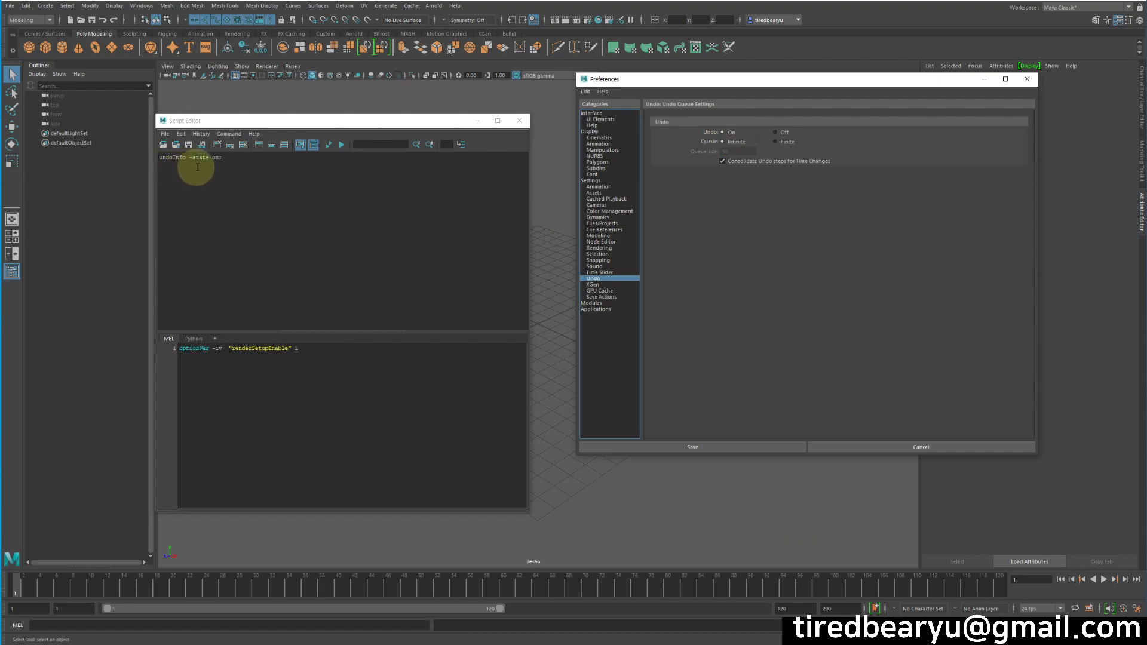
pyautogui.click(783, 134)
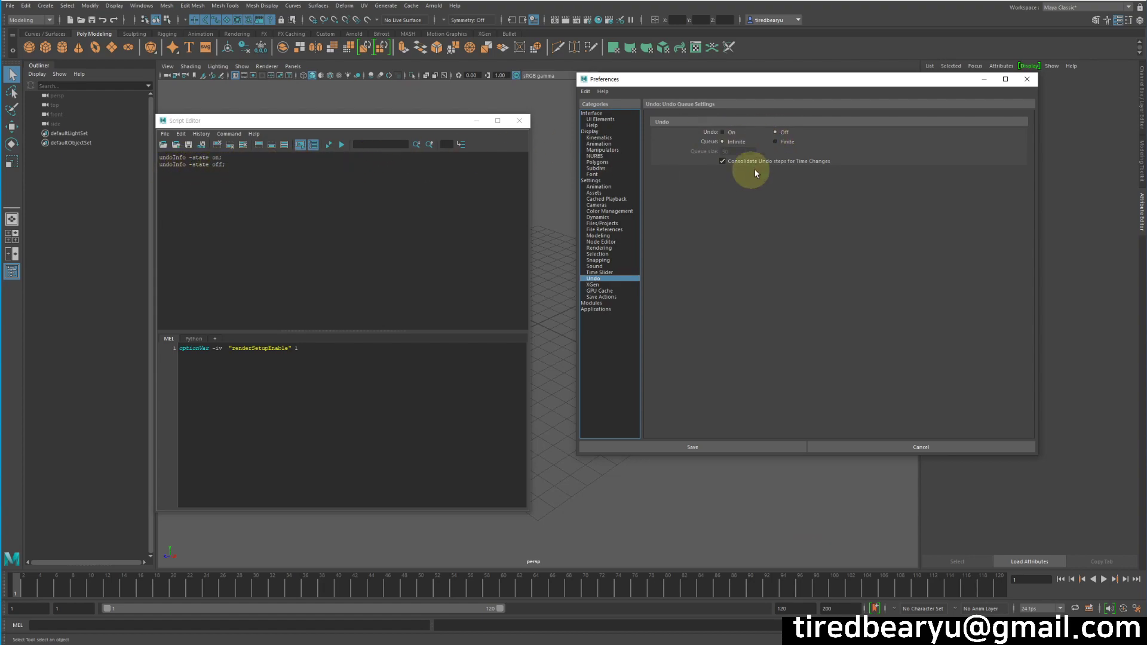
pyautogui.click(728, 132)
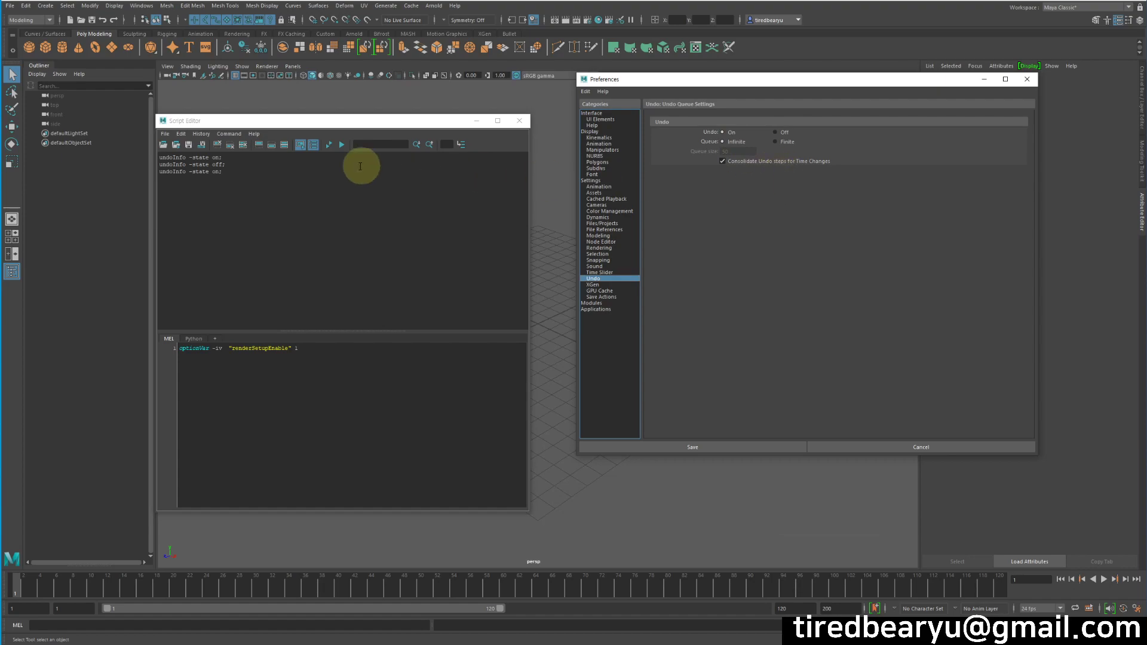
# Copy the logged "undoInfo -state on;" command below the optionVar line in the MEL script and execute only that command.
pyautogui.moveTo(233, 173); pyautogui.dragTo(120, 171)
pyautogui.hotkey('ctrl', 'c')
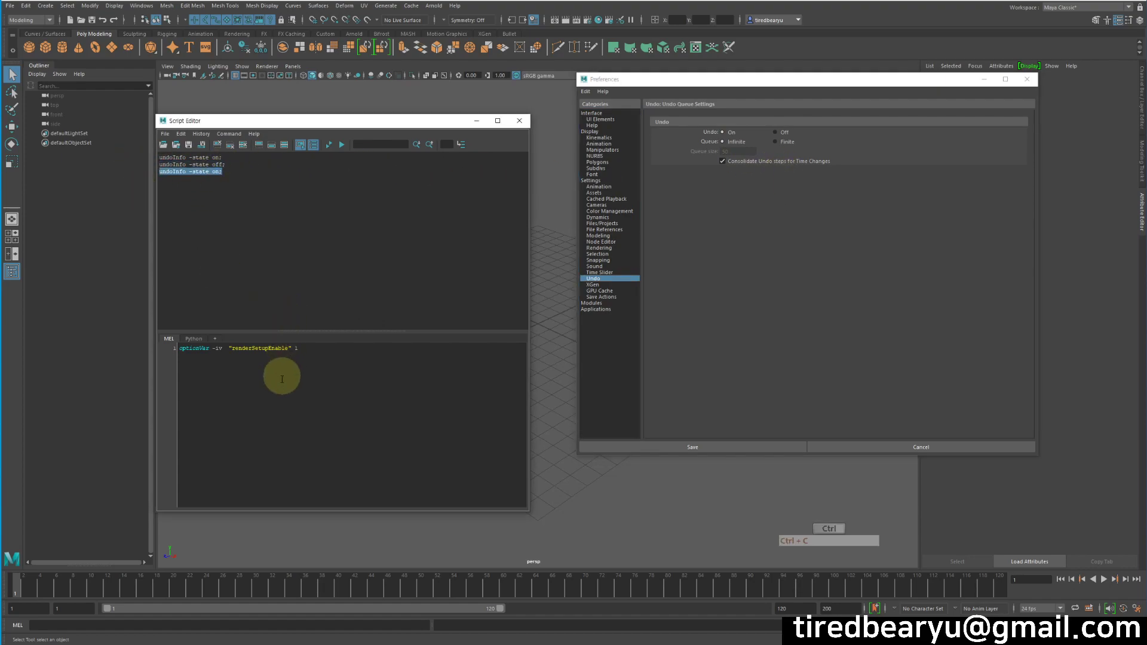
pyautogui.click(318, 372)
pyautogui.press('Return')
pyautogui.press('Return')
pyautogui.hotkey('ctrl', 'v')
pyautogui.hotkey('shift', 'Up')
pyautogui.hotkey('ctrl', 'Return')
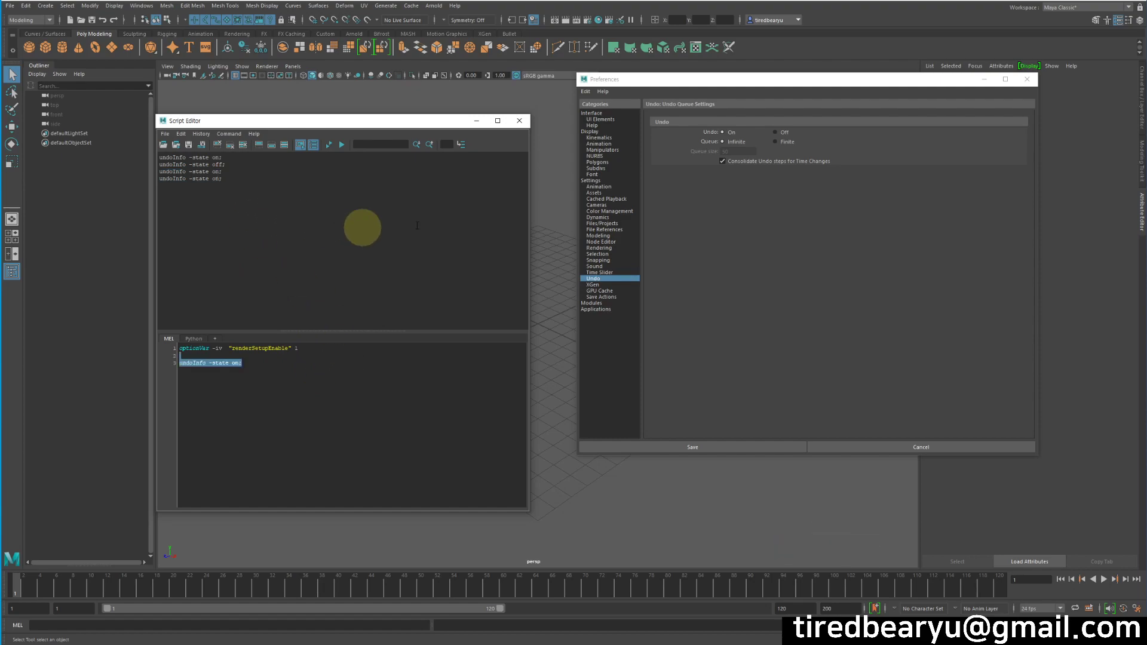
# Show the Rendering preferences and view the available Preferred Render Setup System options.
pyautogui.click(603, 182)
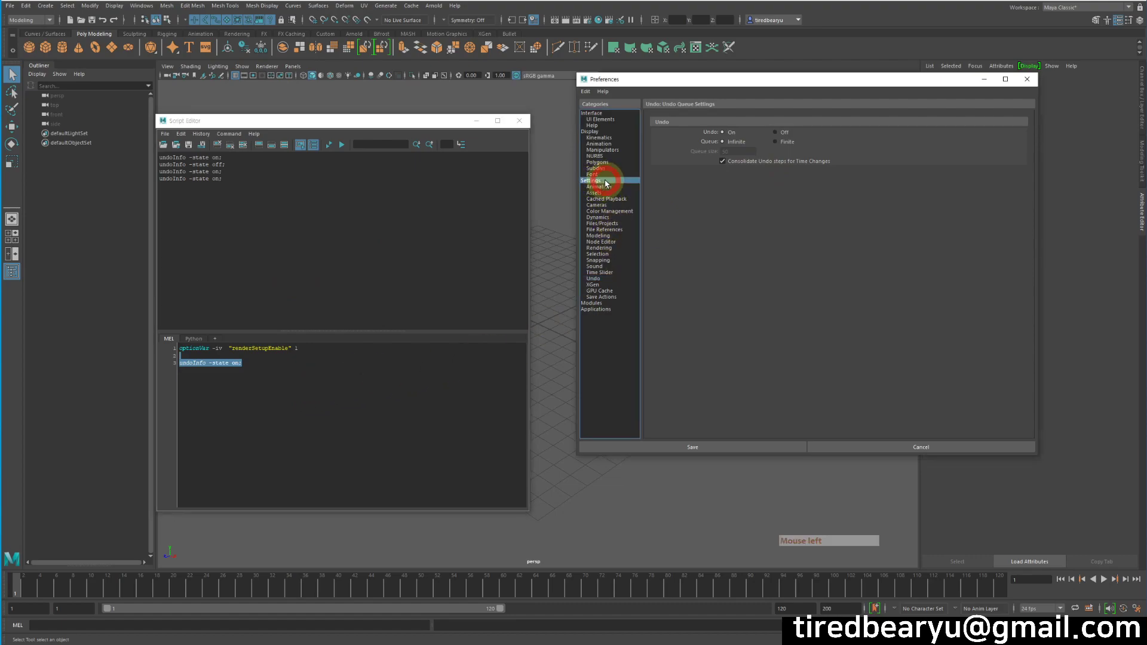
pyautogui.click(602, 248)
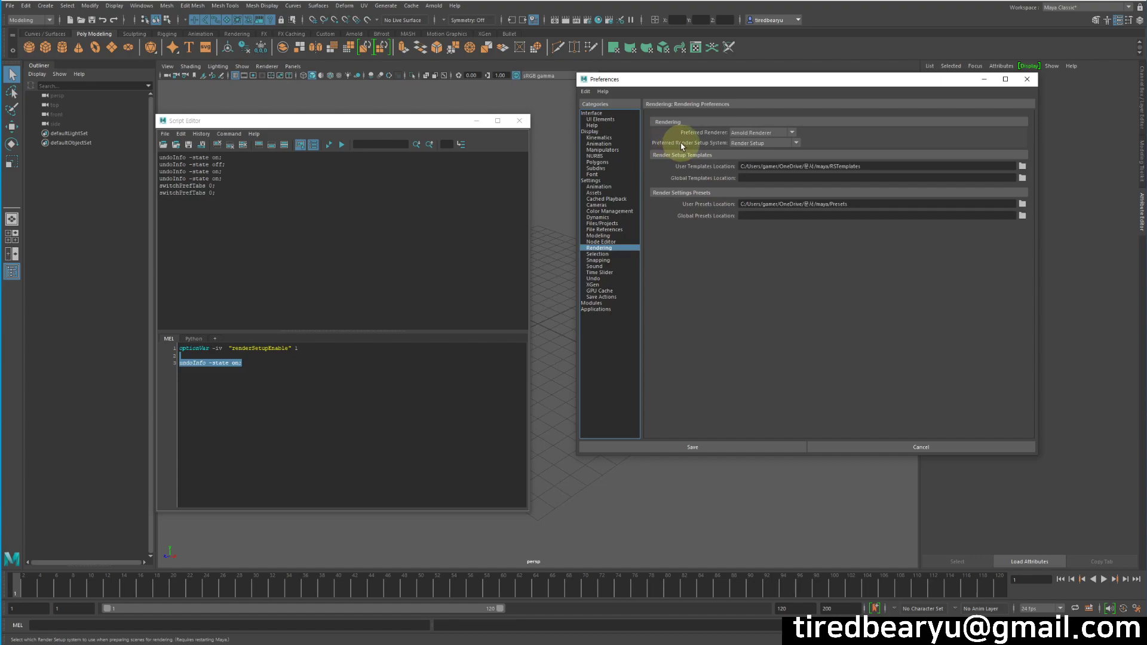
pyautogui.click(740, 145)
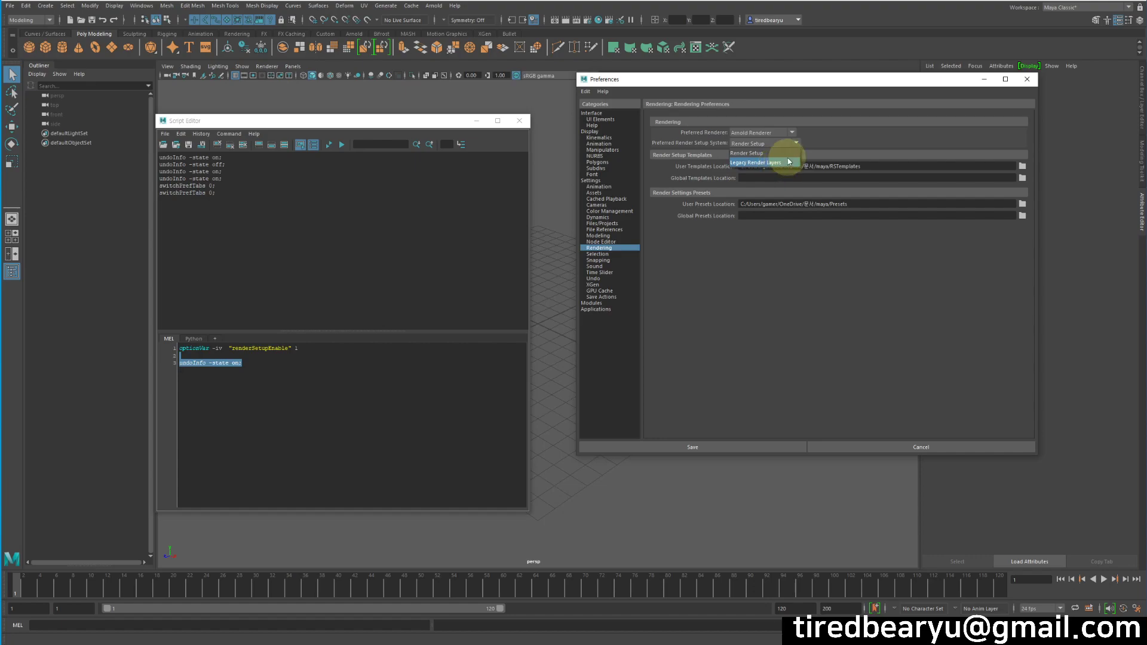
pyautogui.click(837, 142)
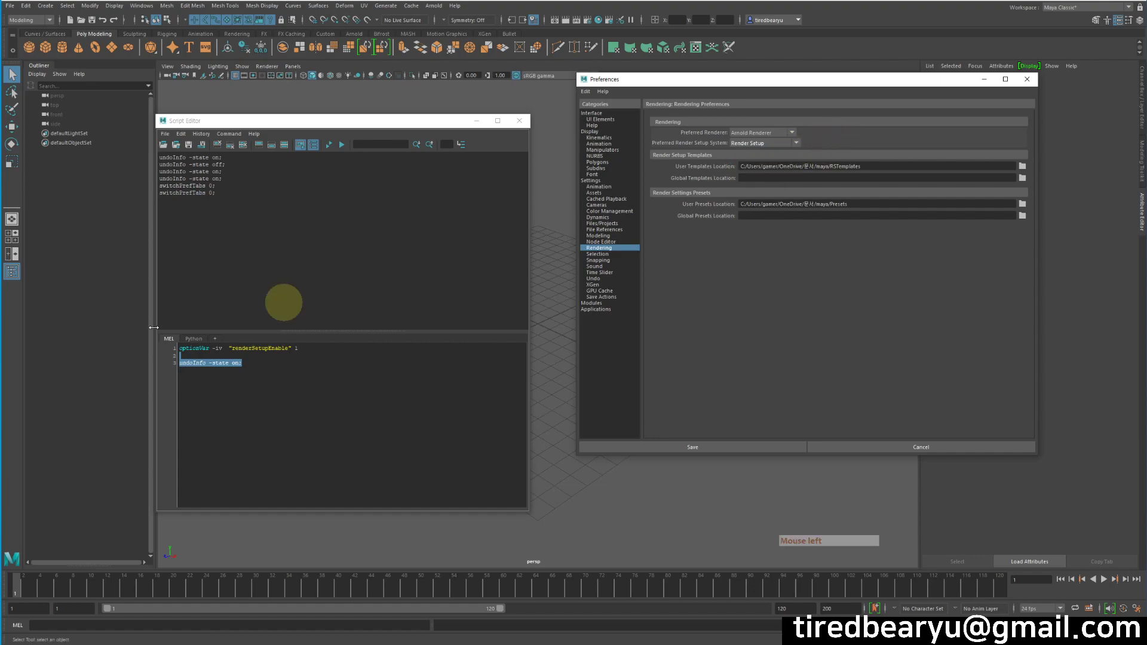
# Highlight the optionVar -iv "renderSetupEnable" 1 line in the MEL script to examine it.
pyautogui.click(182, 347)
pyautogui.click(310, 347)
pyautogui.moveTo(309, 347); pyautogui.dragTo(179, 349)
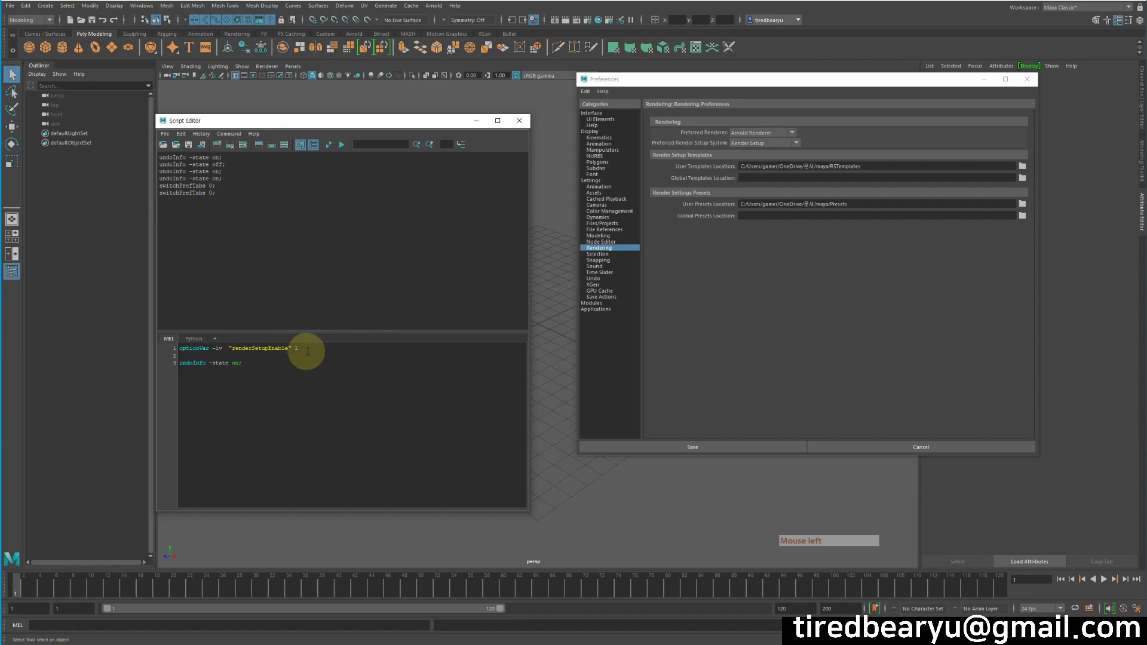
pyautogui.moveTo(302, 349); pyautogui.dragTo(151, 347)
pyautogui.click(323, 416)
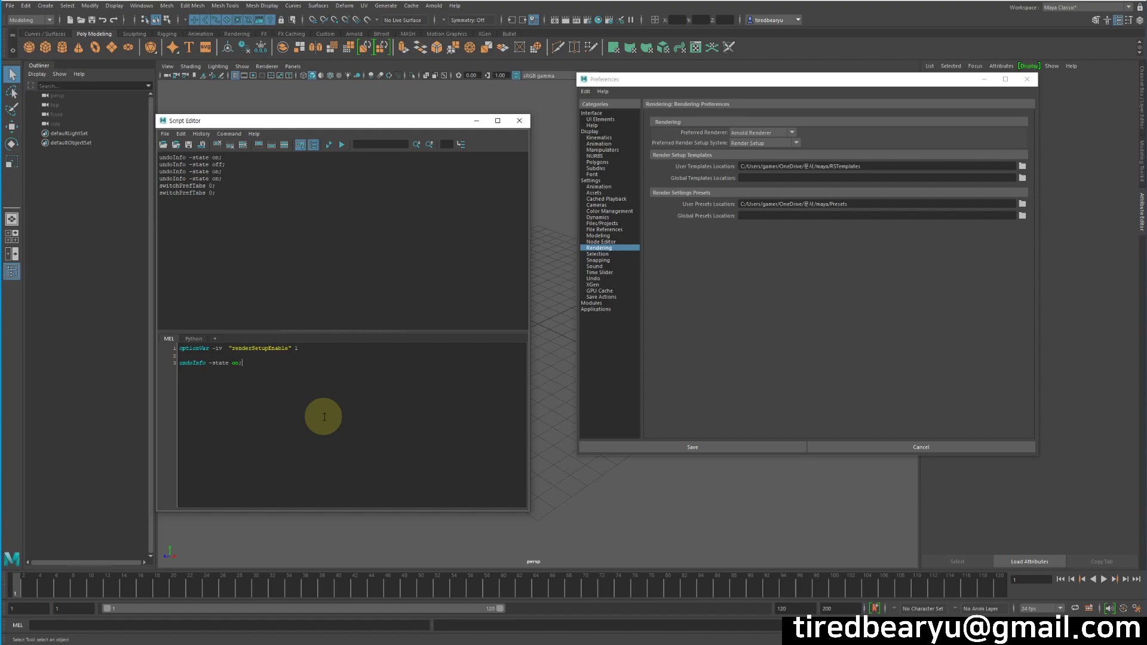
pyautogui.click(314, 350)
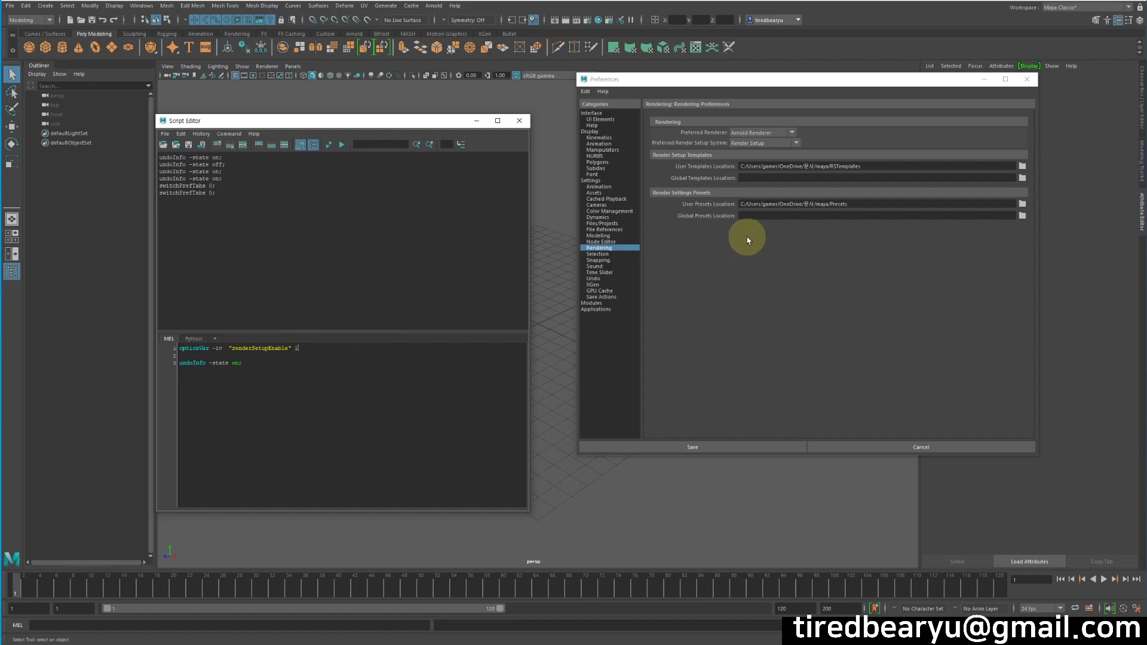
# Set the Preferred Render Setup System to Legacy Render Layers and acknowledge the restart notice.
pyautogui.click(755, 143)
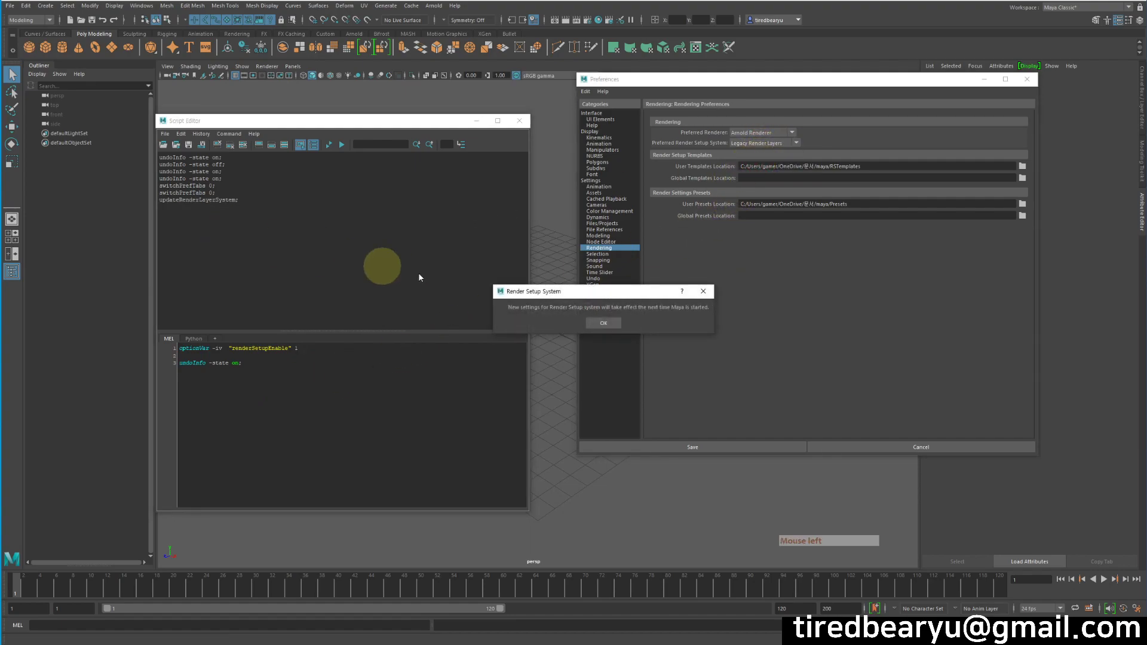
pyautogui.click(604, 322)
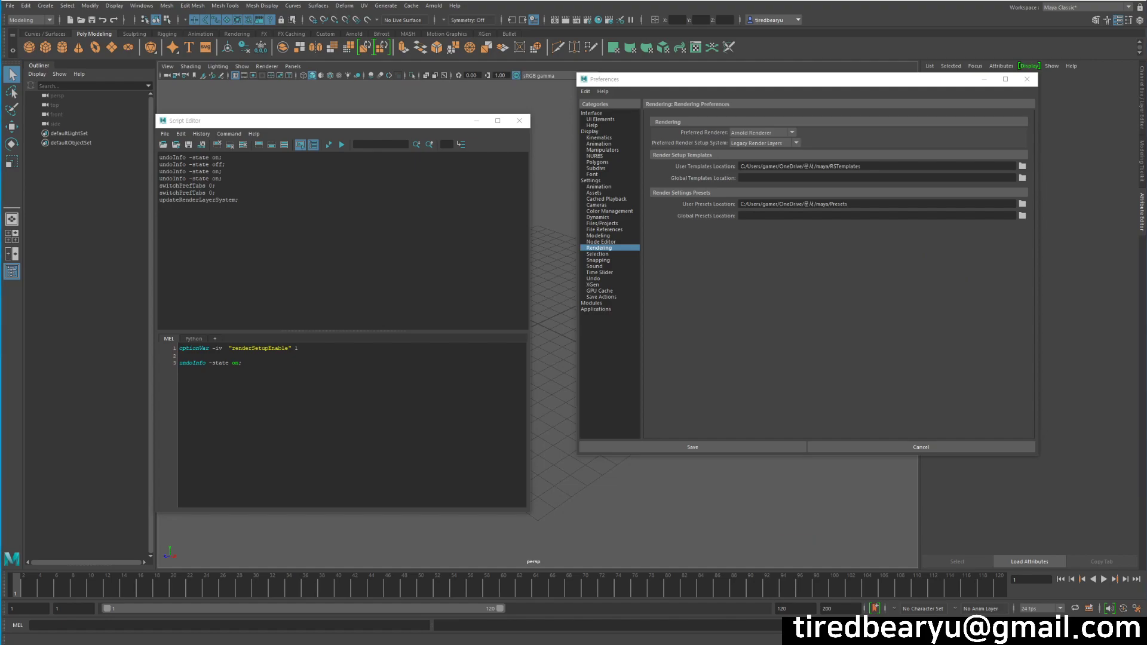
# View the Maya 2020 prefs folder in File Explorer and return to the Preferences window, moving it over the Script Editor.
pyautogui.moveTo(1146, 114); pyautogui.dragTo(696, 180)
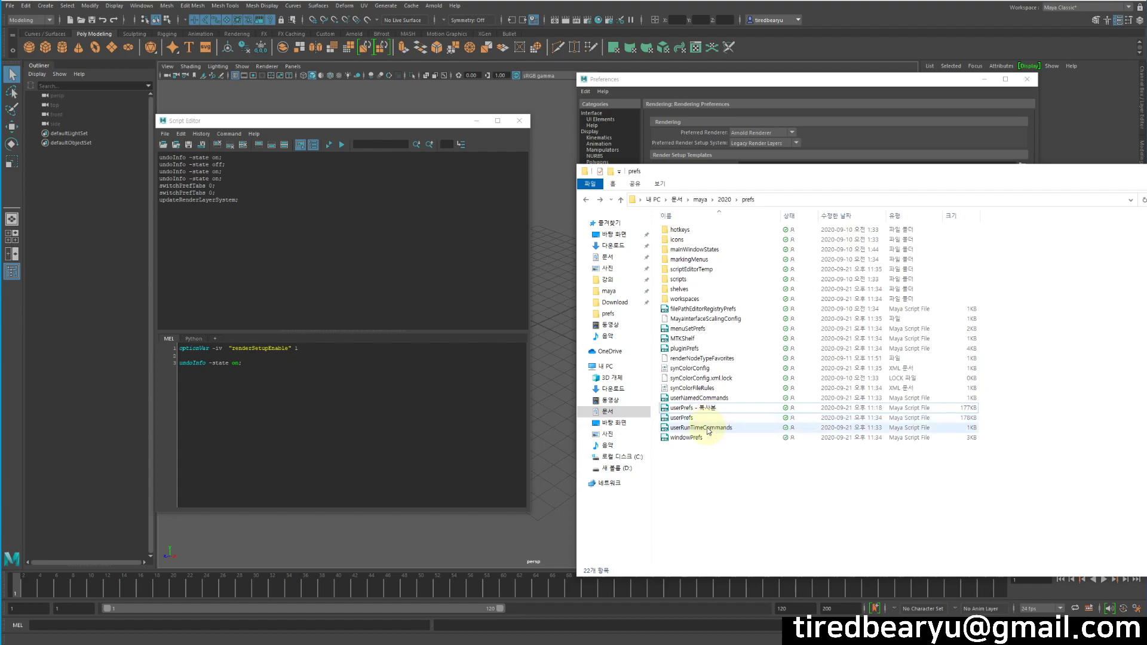
pyautogui.click(754, 92)
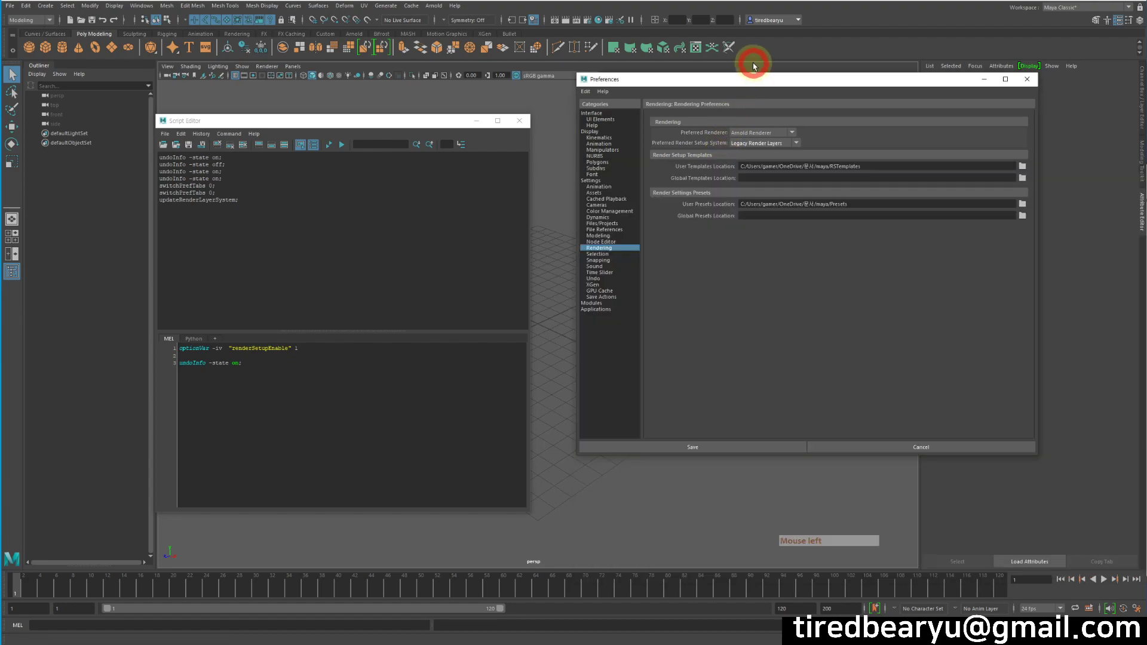
pyautogui.moveTo(708, 77); pyautogui.dragTo(588, 82)
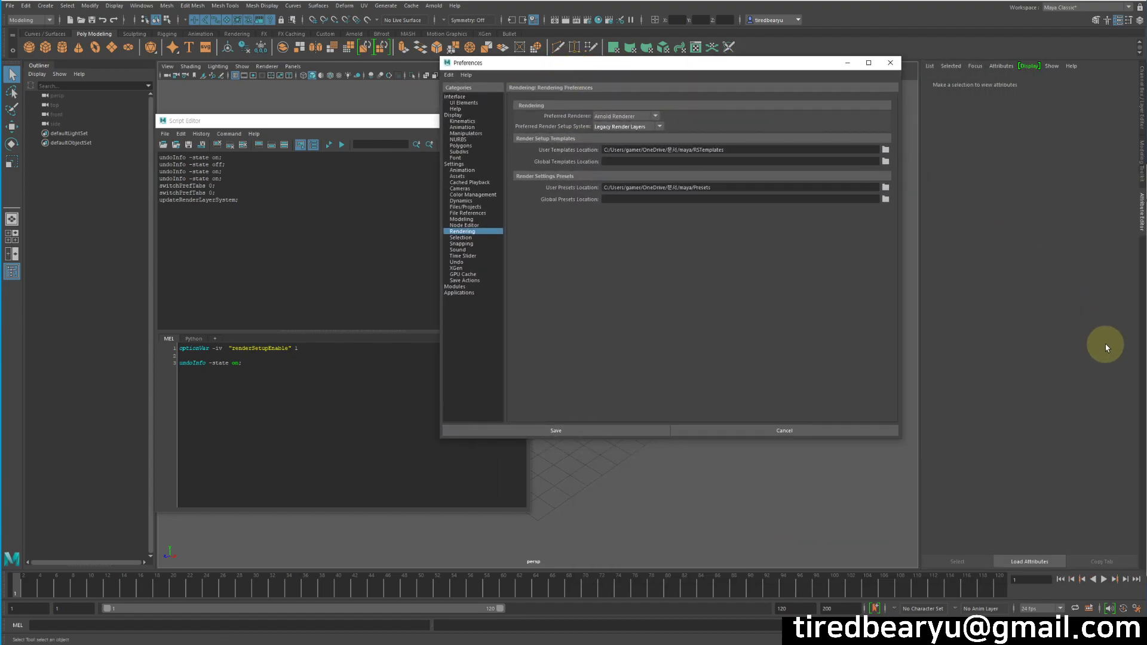
# Select the userPrefs file in the Maya 2020 prefs folder, and move the Preferences window aside to view it alongside the userPrefs document in WordPad.
pyautogui.click(1145, 382)
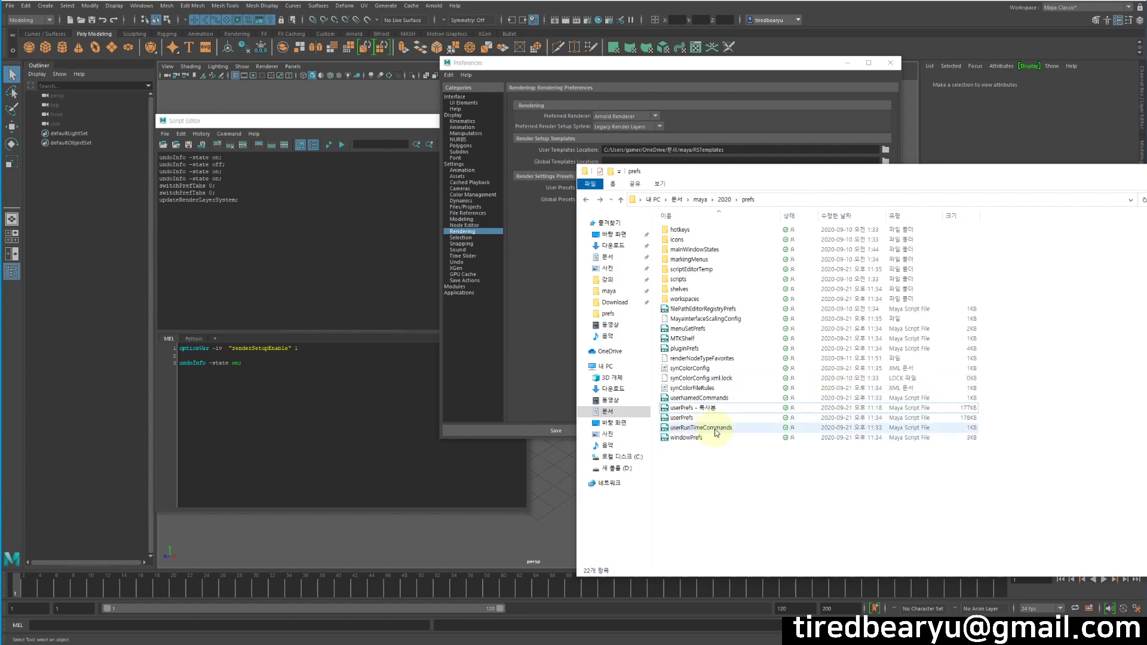
pyautogui.click(689, 422)
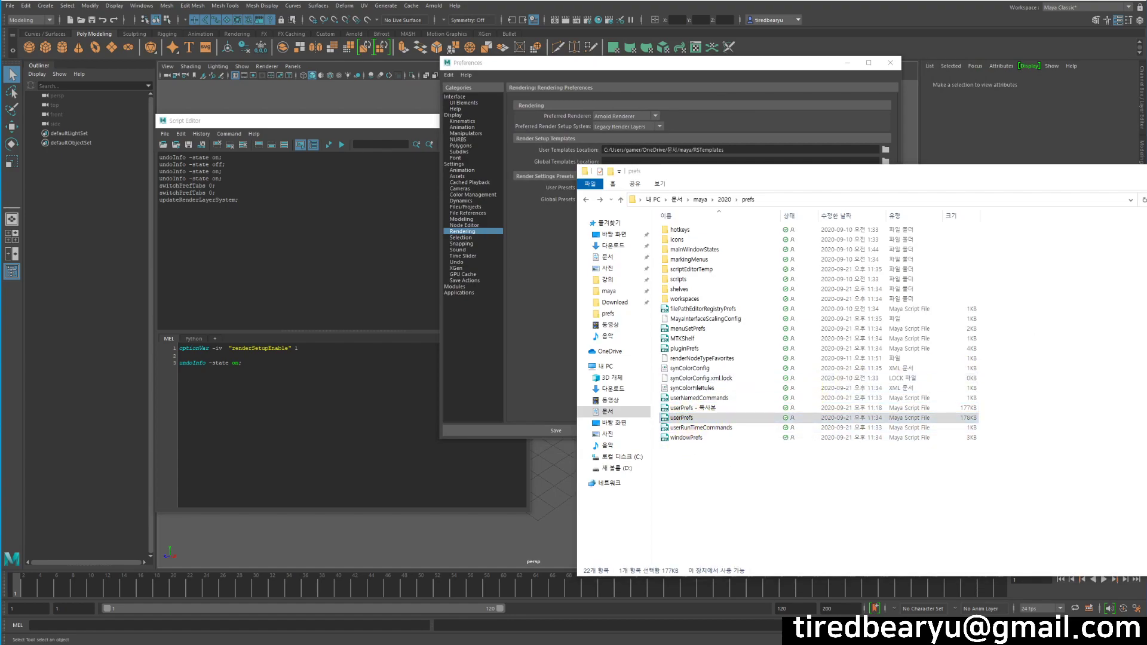
pyautogui.moveTo(1146, 10); pyautogui.dragTo(884, 46)
pyautogui.click(454, 77)
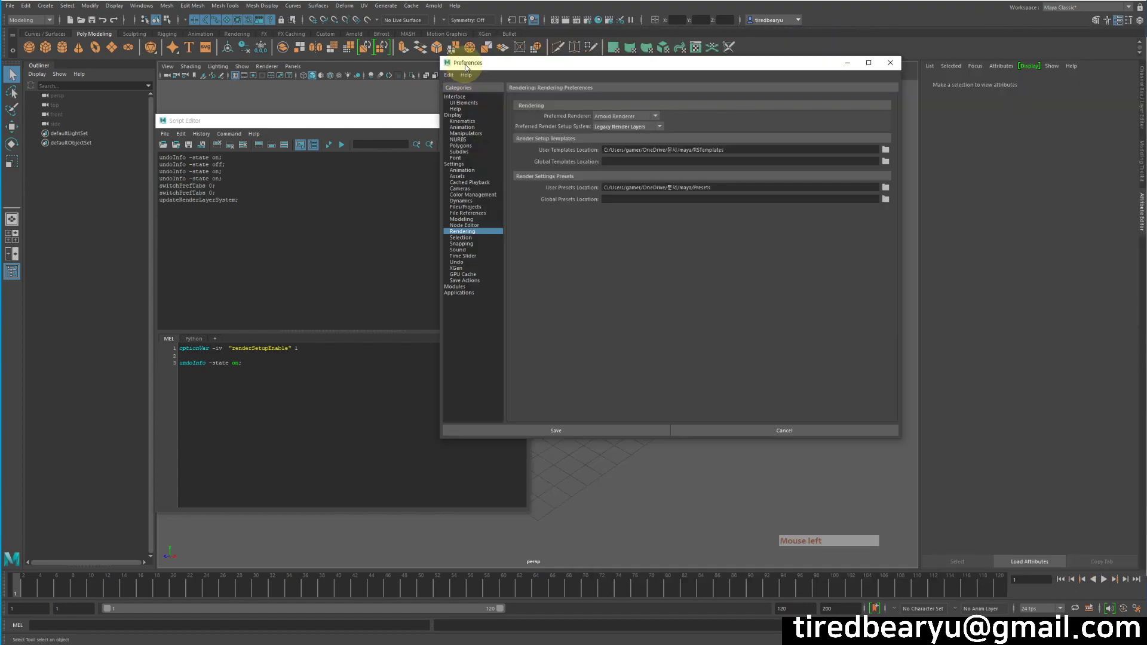
pyautogui.moveTo(463, 62); pyautogui.dragTo(261, 68)
pyautogui.click(1146, 215)
# Locate the -iv "renderSetupEnable" 1 line in the userPrefs document and highlight the entry and its value to examine them.
pyautogui.scroll(5, 930, 225)
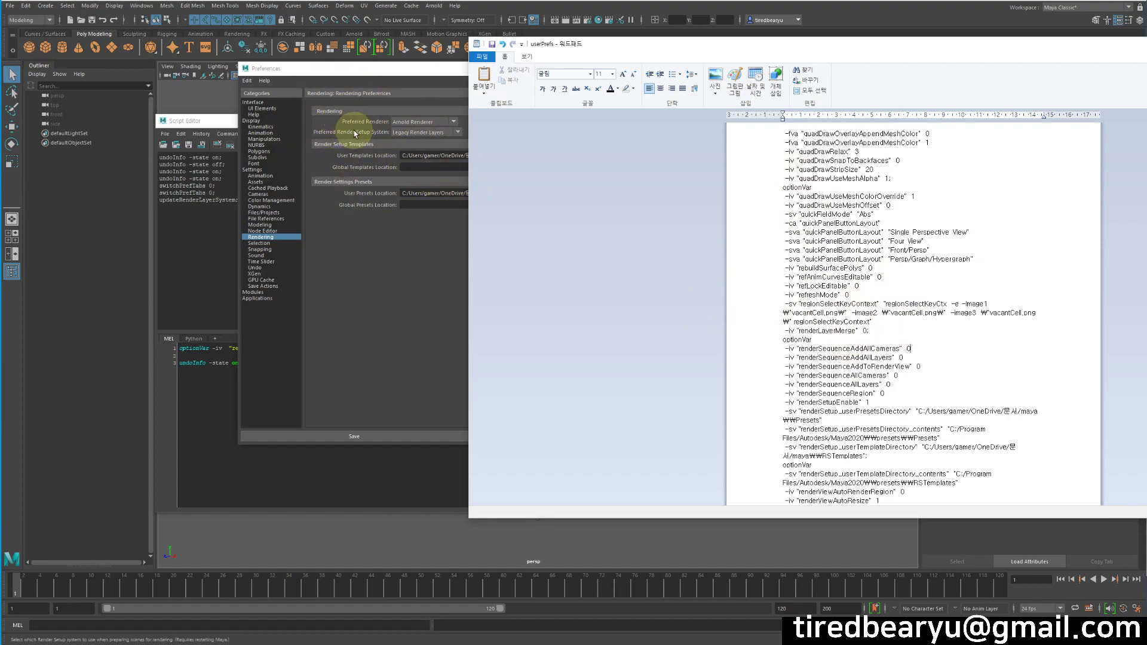
pyautogui.scroll(2, 896, 303)
pyautogui.scroll(-3, 893, 297)
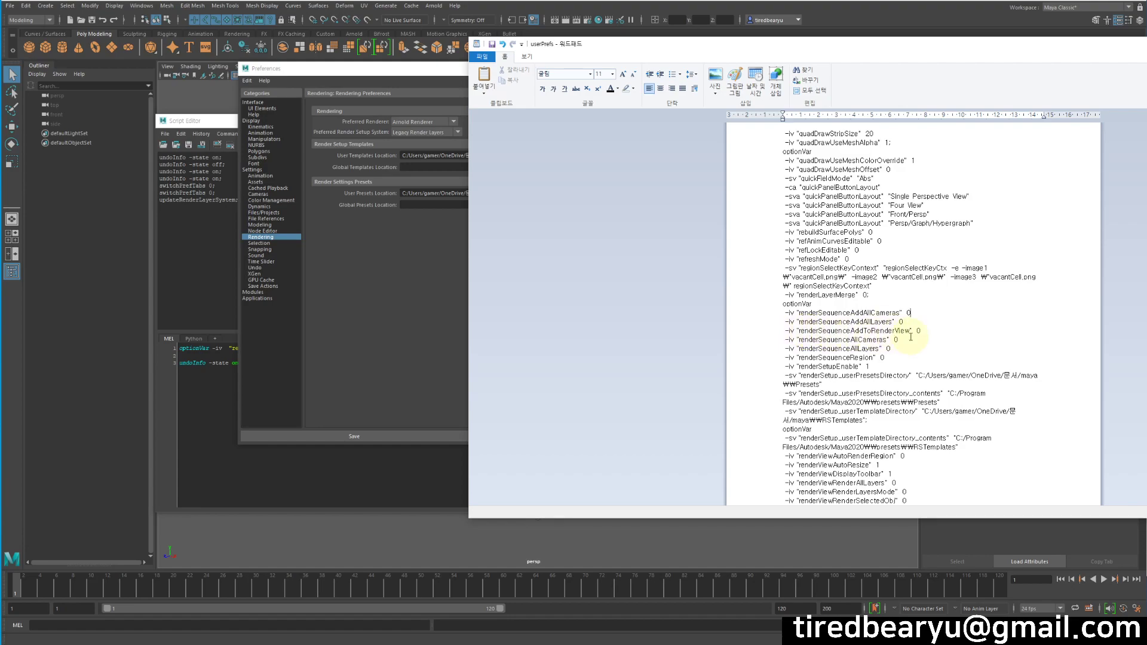
pyautogui.scroll(-2, 892, 257)
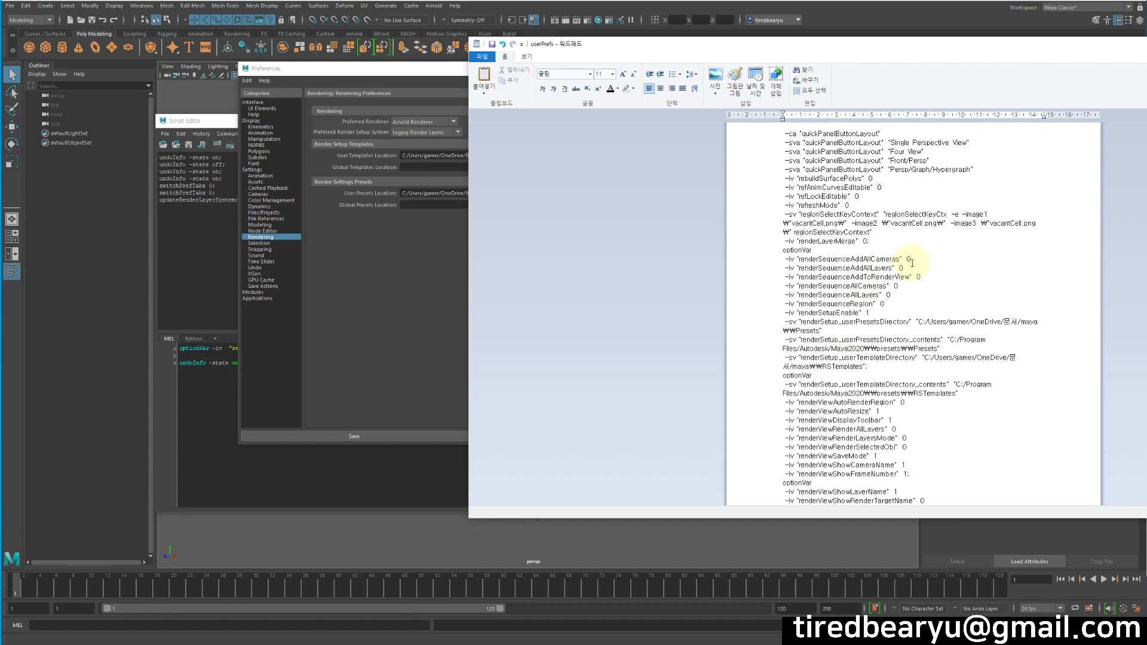
pyautogui.scroll(1, 886, 307)
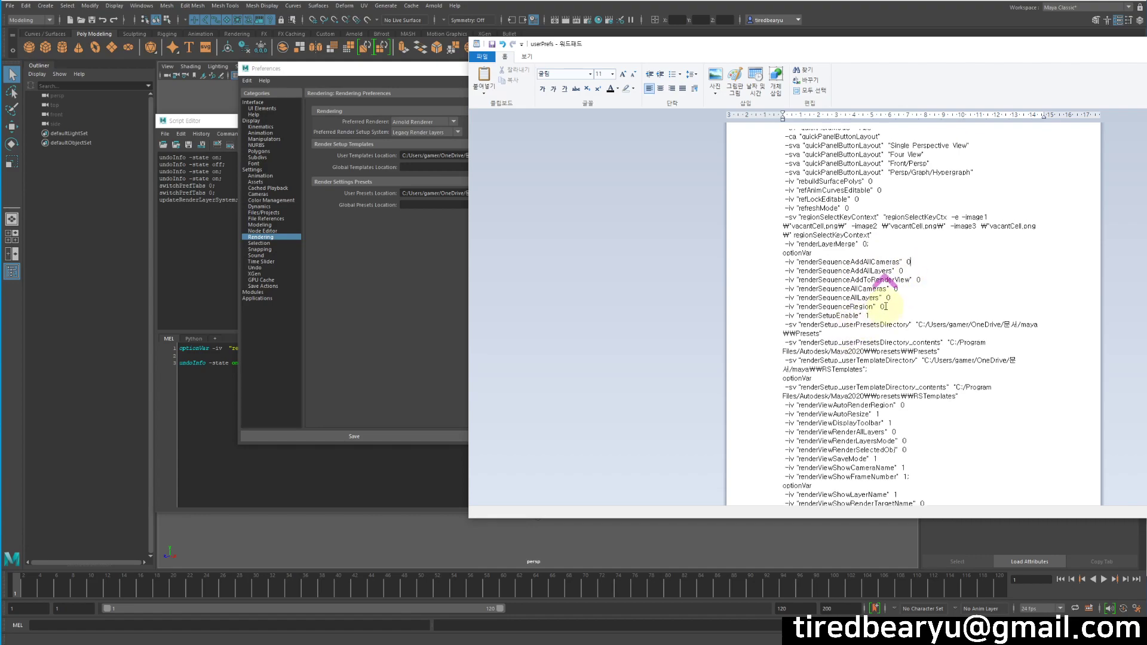
pyautogui.scroll(3, 886, 306)
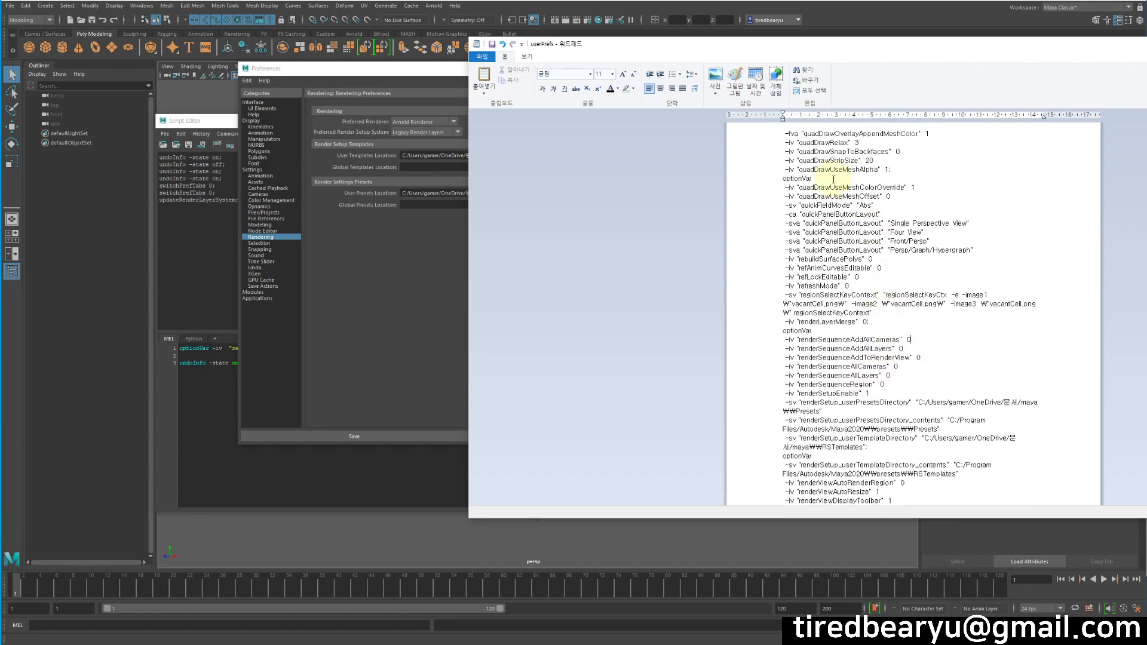
pyautogui.moveTo(878, 396); pyautogui.dragTo(801, 395)
pyautogui.click(873, 393)
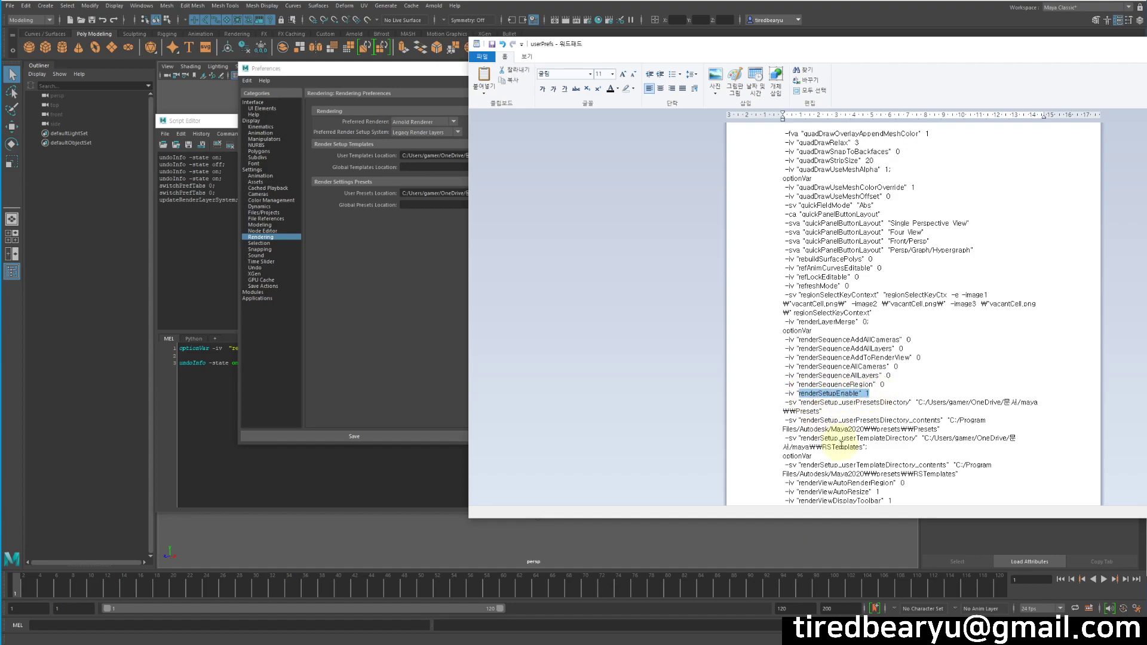
pyautogui.click(876, 394)
pyautogui.moveTo(877, 393); pyautogui.dragTo(770, 393)
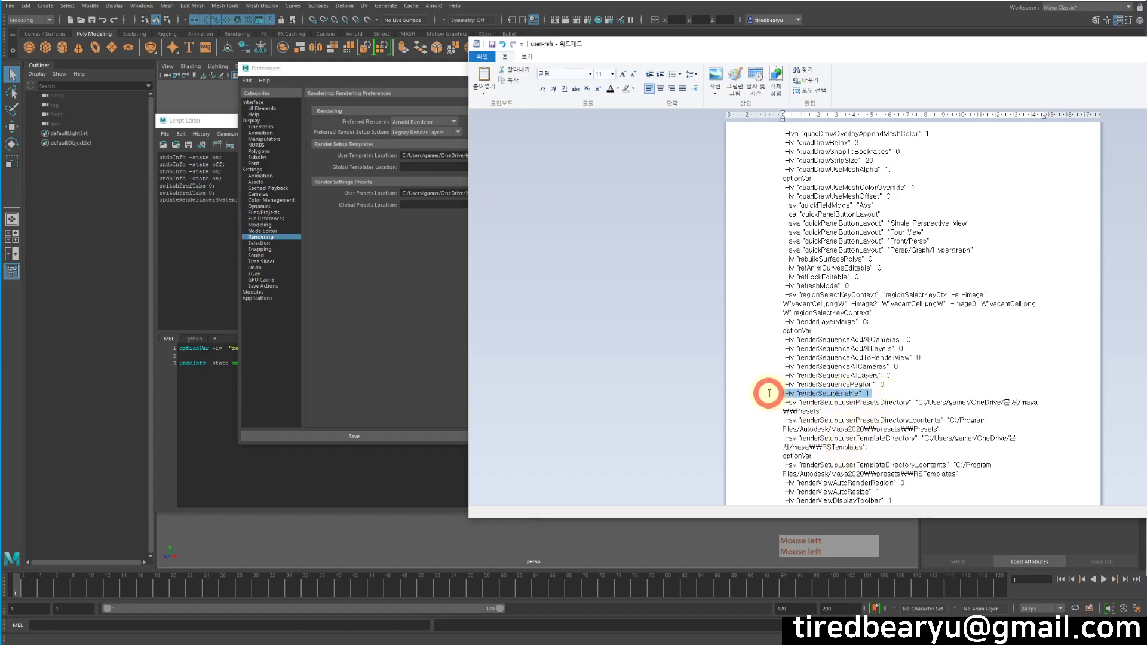
pyautogui.click(860, 391)
pyautogui.doubleClick(868, 393)
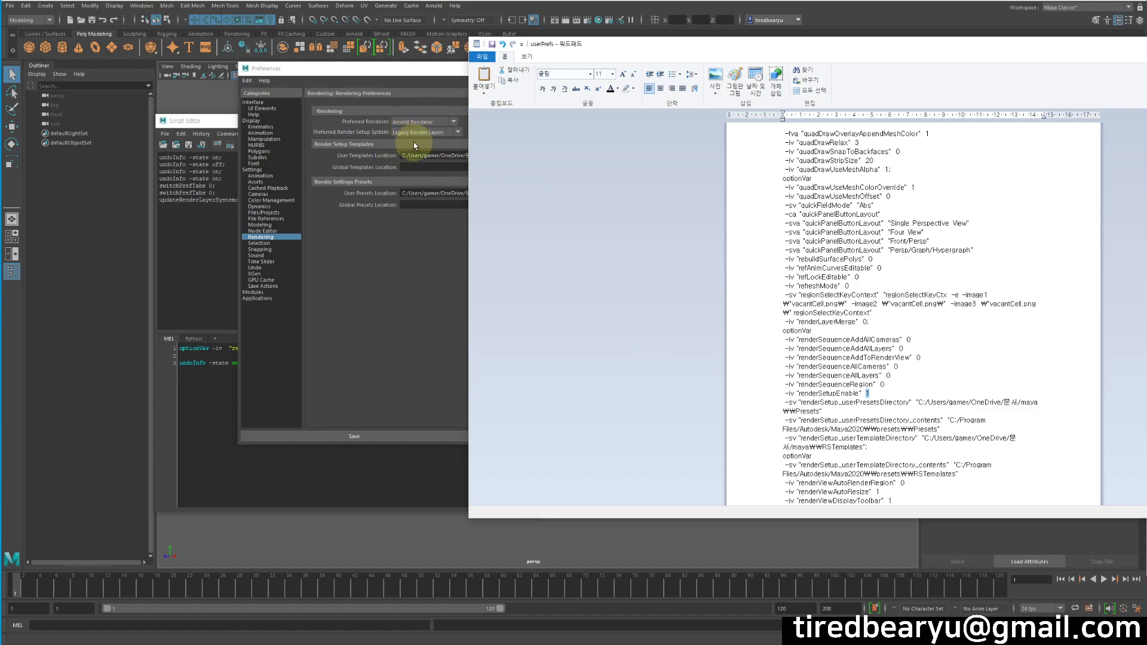
# Show the Undo preferences in Maya and return to the userPrefs document in WordPad.
pyautogui.click(256, 268)
pyautogui.hotkey('alt', 'Tab')
pyautogui.click(967, 248)
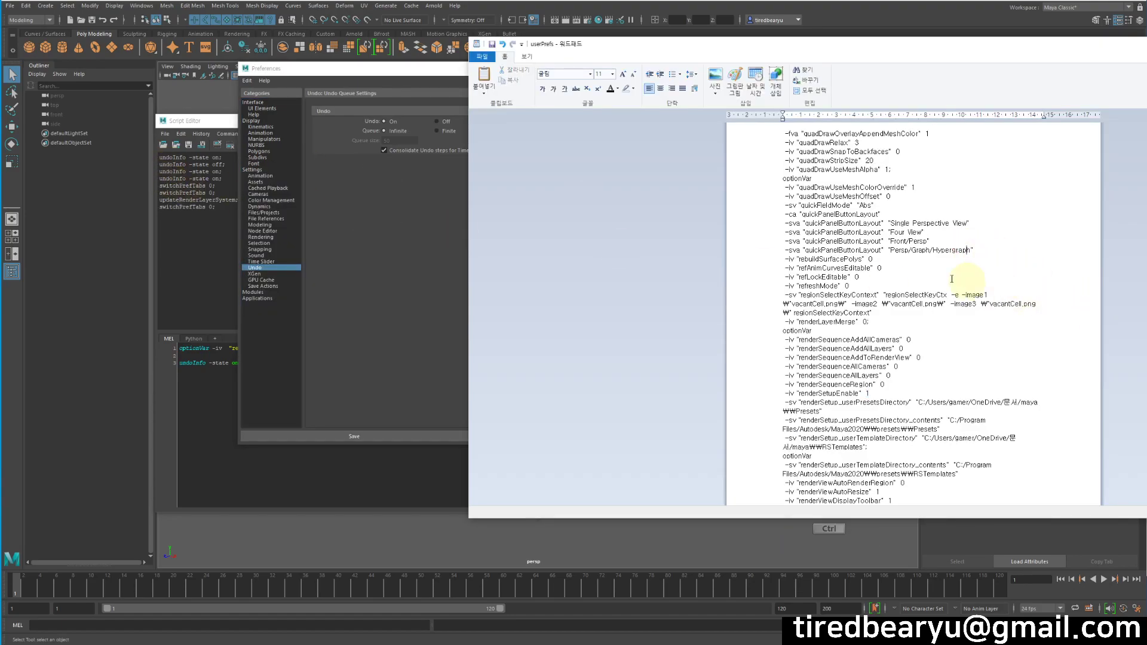
# Search the userPrefs document for "undo".
pyautogui.click(851, 259)
pyautogui.hotkey('ctrl', 'f')
pyautogui.write('undo')
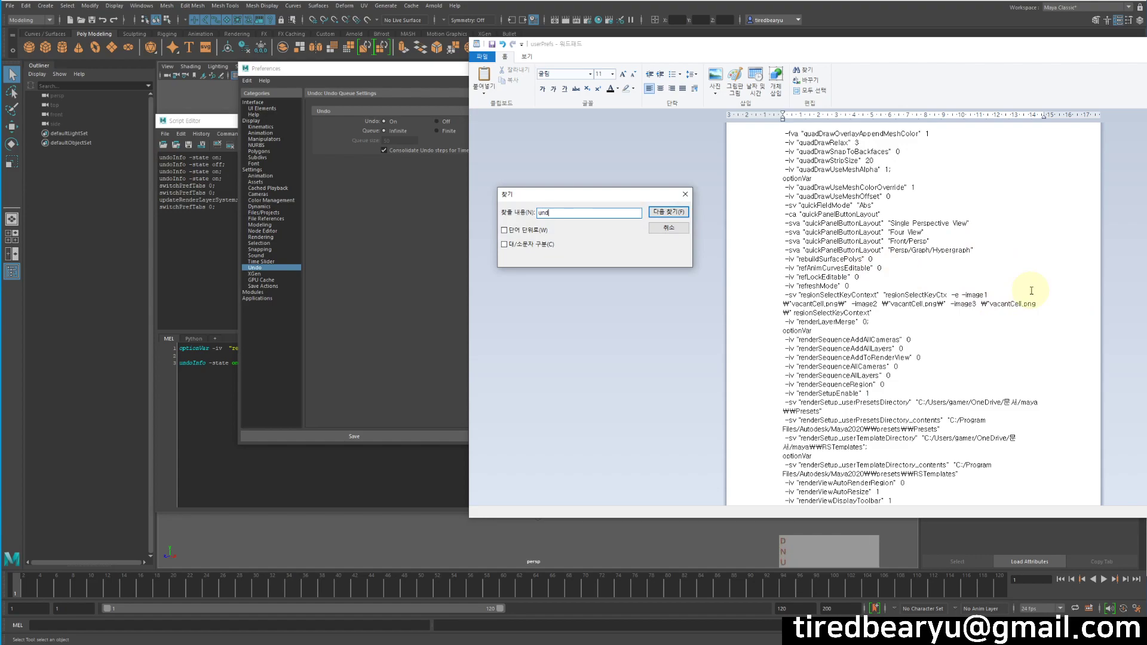
pyautogui.press('Return')
pyautogui.click(1004, 294)
pyautogui.press('Escape')
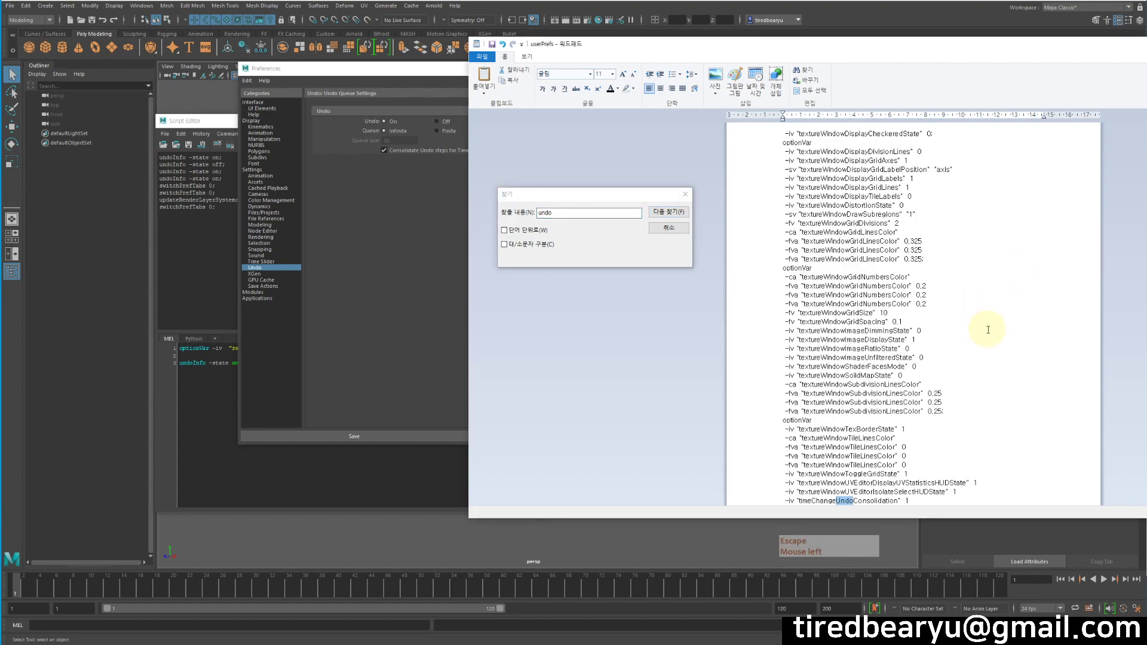
# Find the next "undo" match to examine the undoIsEnabled line and its neighbouring undo entries, and close the search dialog.
pyautogui.click(670, 212)
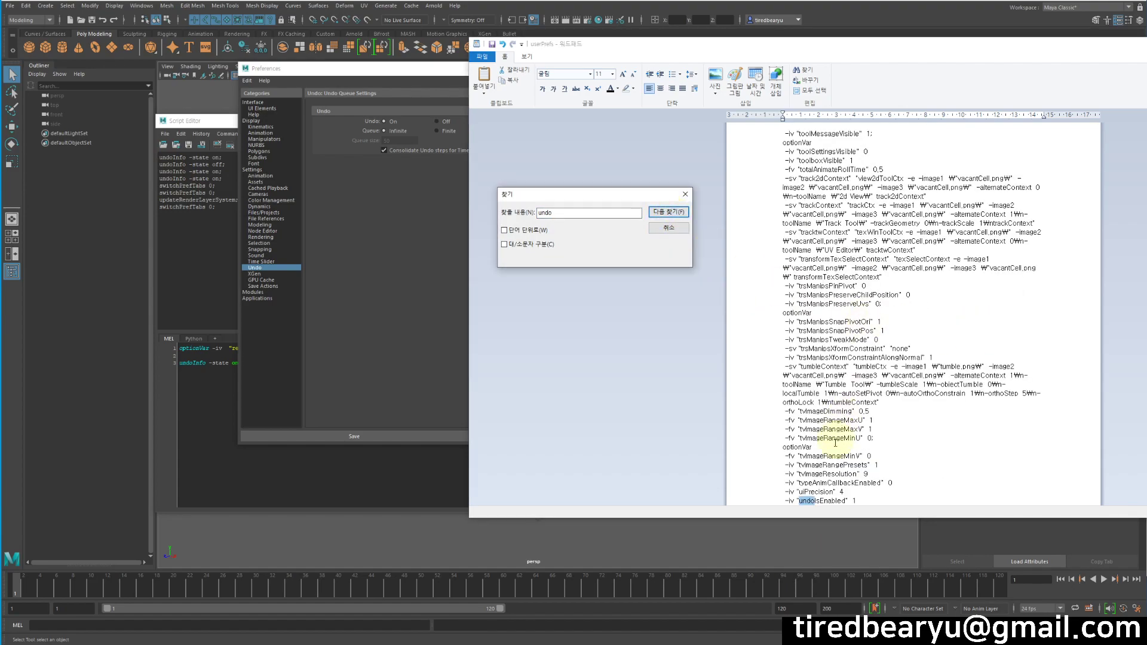
pyautogui.scroll(-1, 861, 484)
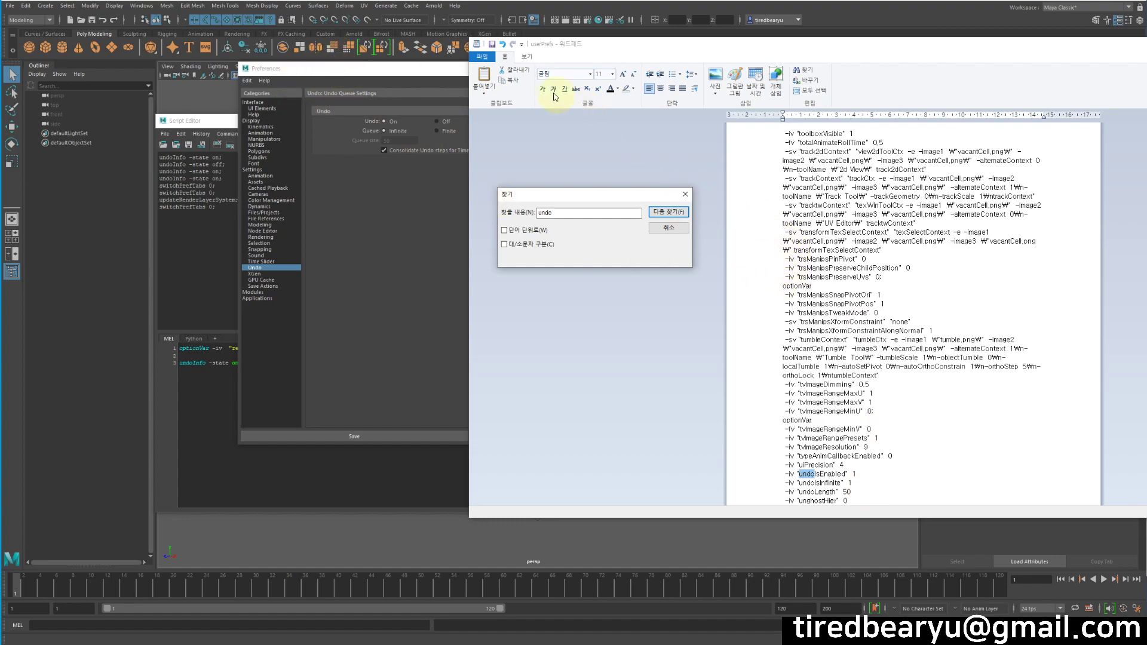
pyautogui.moveTo(572, 44); pyautogui.dragTo(547, 44)
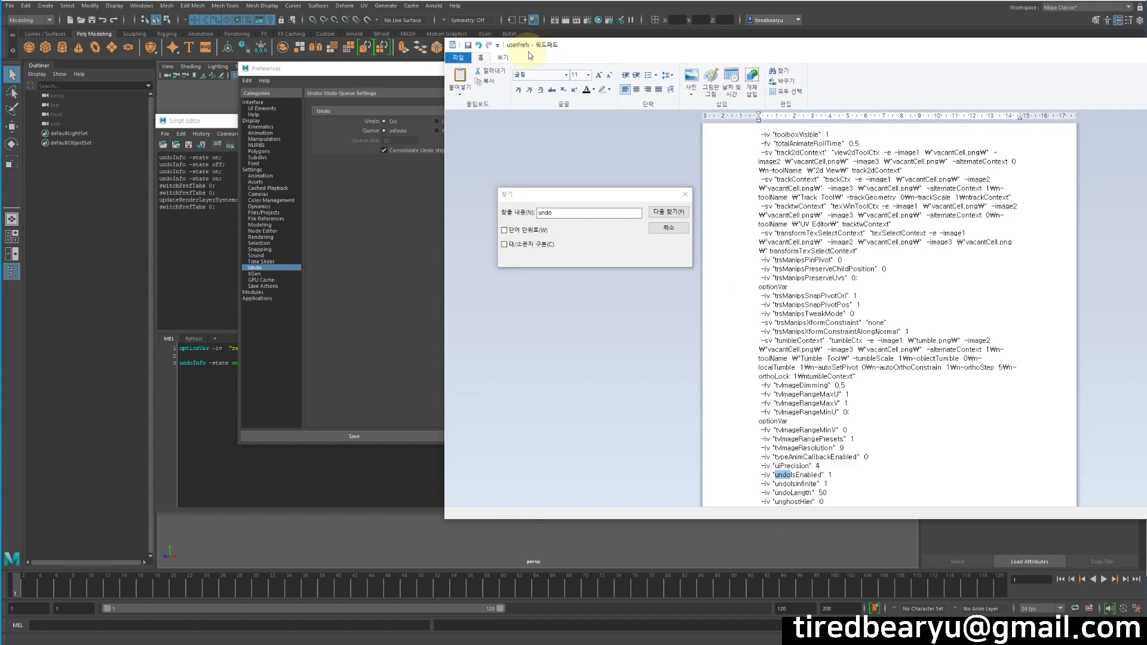
pyautogui.click(669, 229)
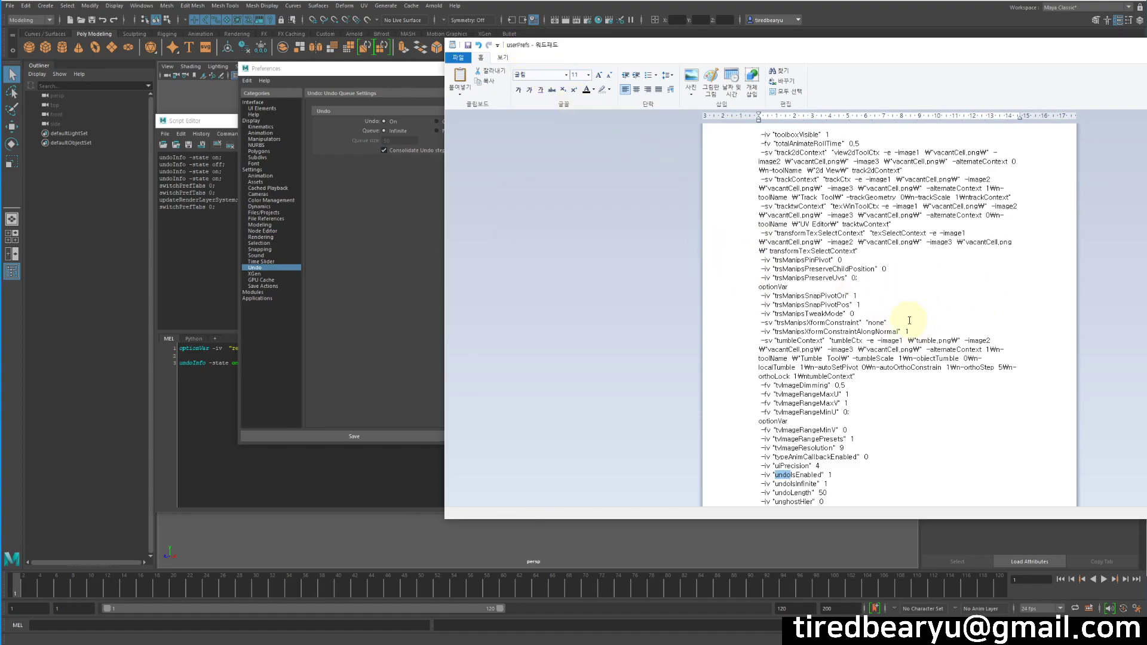